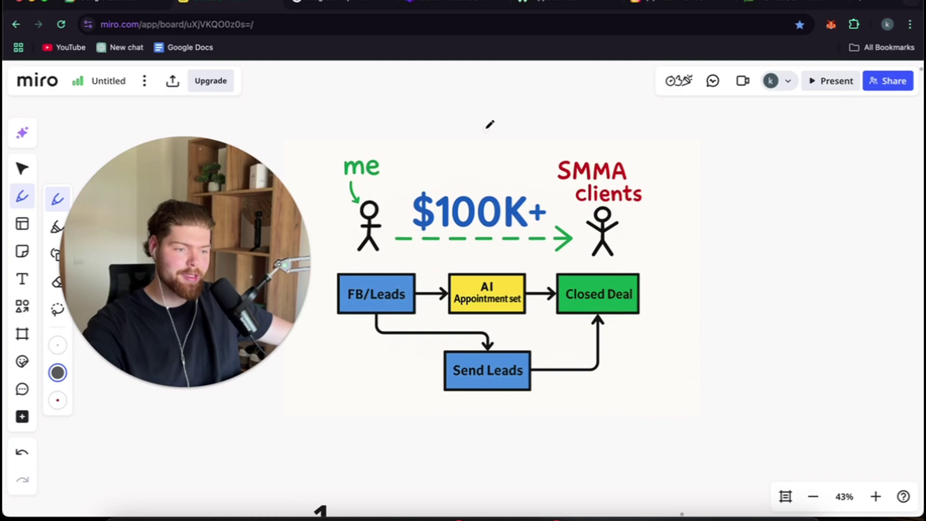
Hand-draw an arrow pointing into the FB/Leads box, then switch to the GoHighLevel conversations page.
scroll(507, 159, "left", 3)
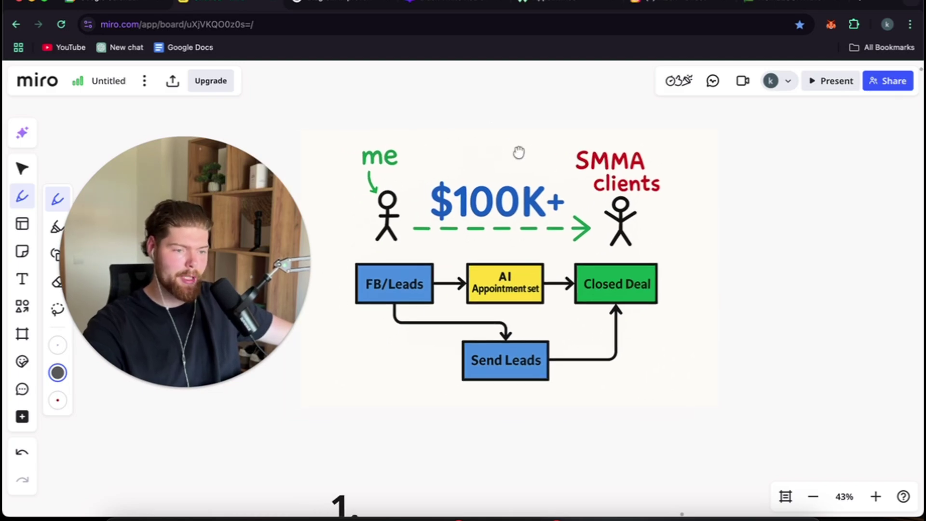
scroll(457, 283, "up", 2)
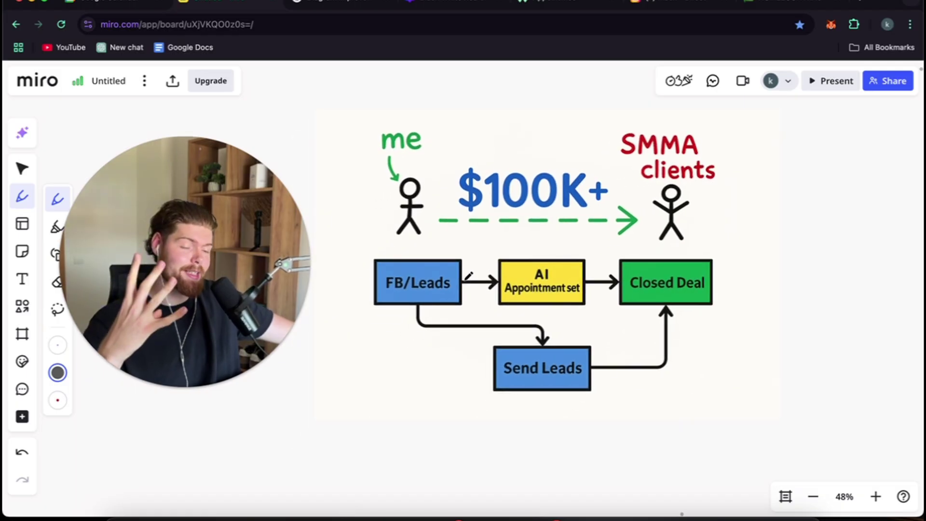
scroll(385, 304, "left", 3)
mouse_move(385, 278)
left_mouse_down()
mouse_move(411, 278)
mouse_move(415, 289)
left_mouse_up()
scroll(459, 326, "right", 3)
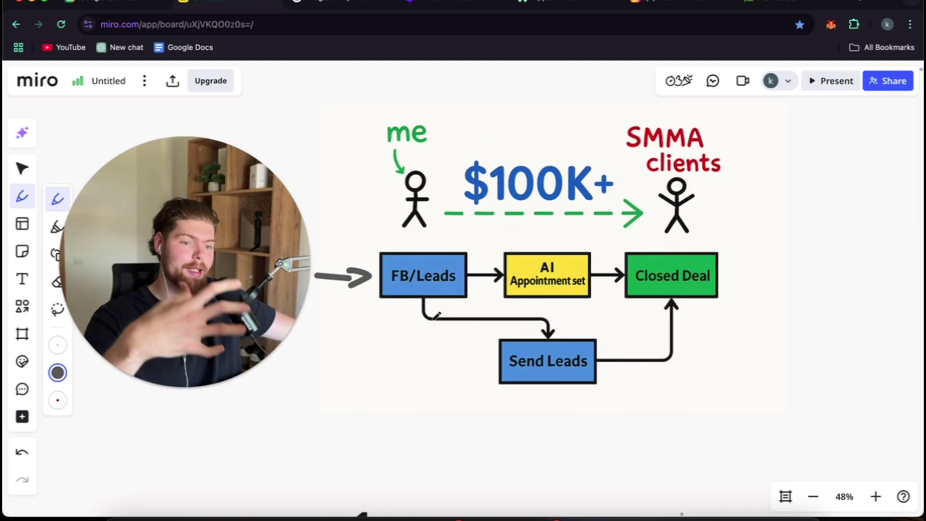
left_click(791, 2)
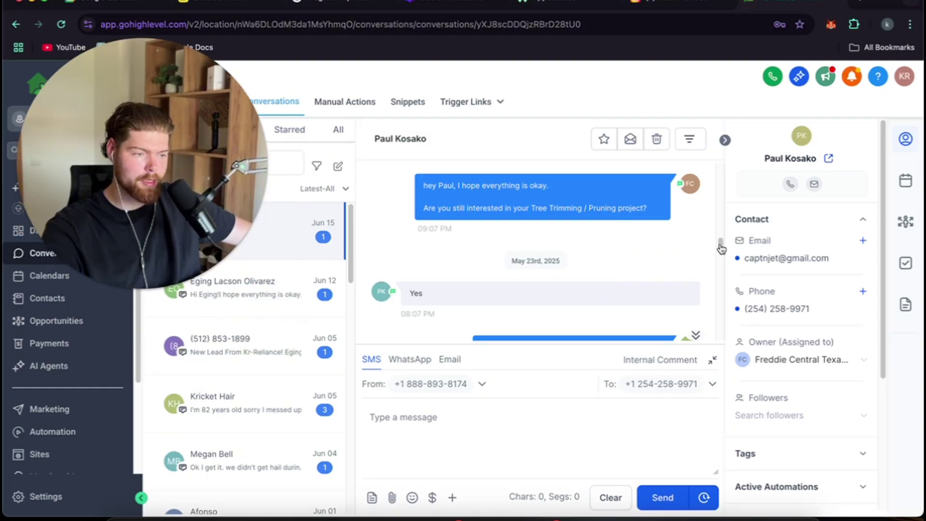
Read the SMS thread where the lead agrees to a Monday appointment, then return to Miro.
left_click_drag(721, 242, 722, 296)
scroll(559, 251, "down", 4)
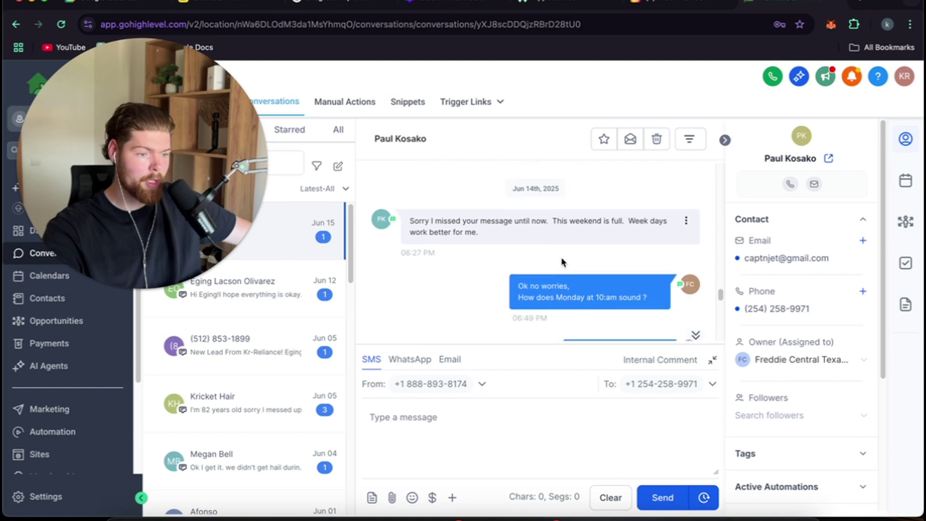
scroll(530, 303, "down", 2)
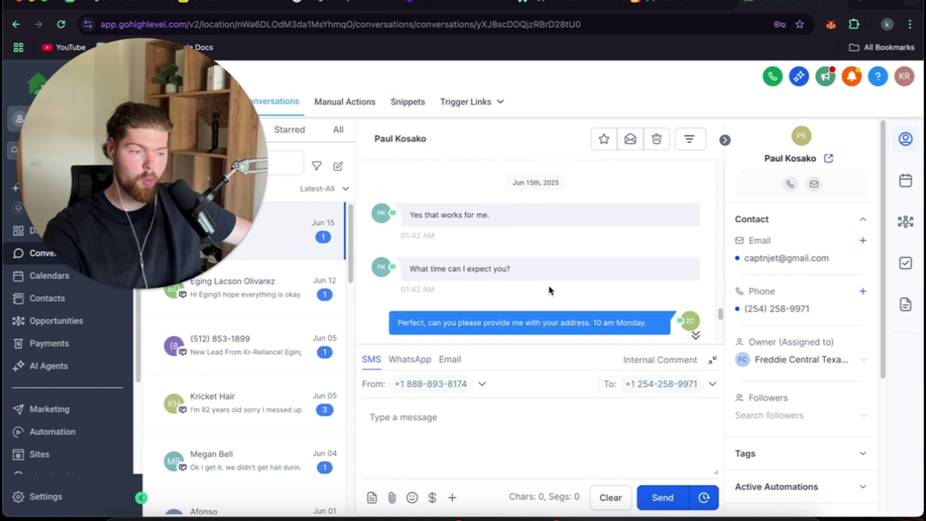
scroll(515, 304, "down", 3)
left_click(221, 4)
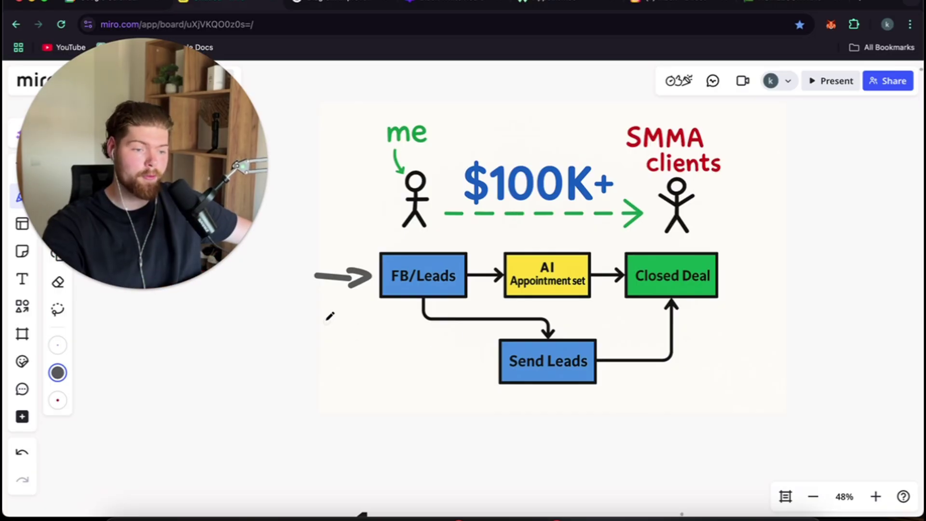
Draw a second arrow toward FB/Leads and handwrite 'Offer' next to item 1.
mouse_move(314, 328)
left_mouse_down()
mouse_move(359, 303)
mouse_move(380, 329)
left_mouse_up()
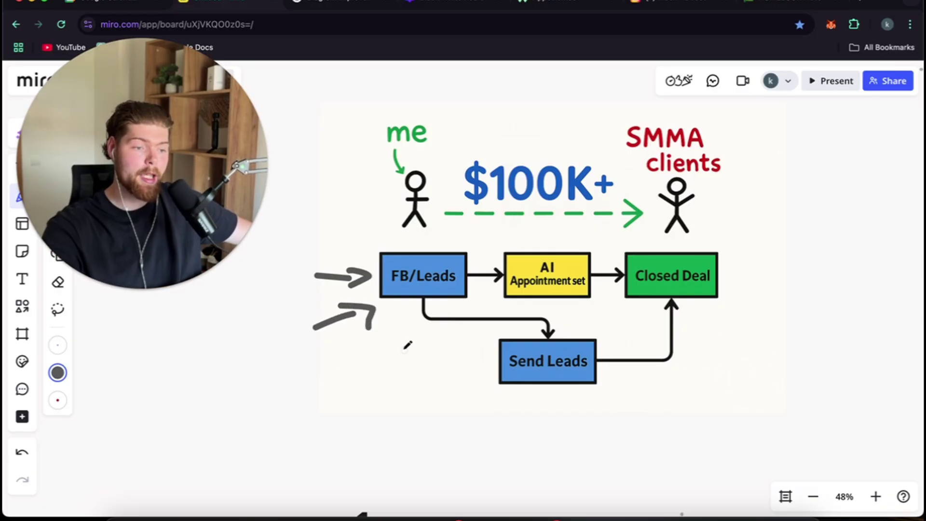
left_click_drag(414, 395, 407, 287)
mouse_move(427, 397)
left_mouse_down()
mouse_move(423, 416)
mouse_move(470, 390)
mouse_move(595, 385)
left_mouse_up()
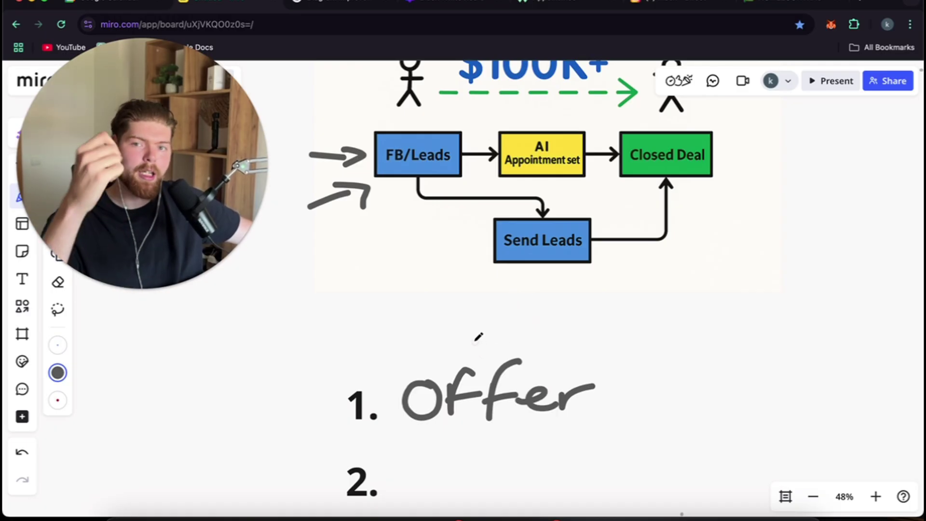
scroll(481, 278, "up", 2)
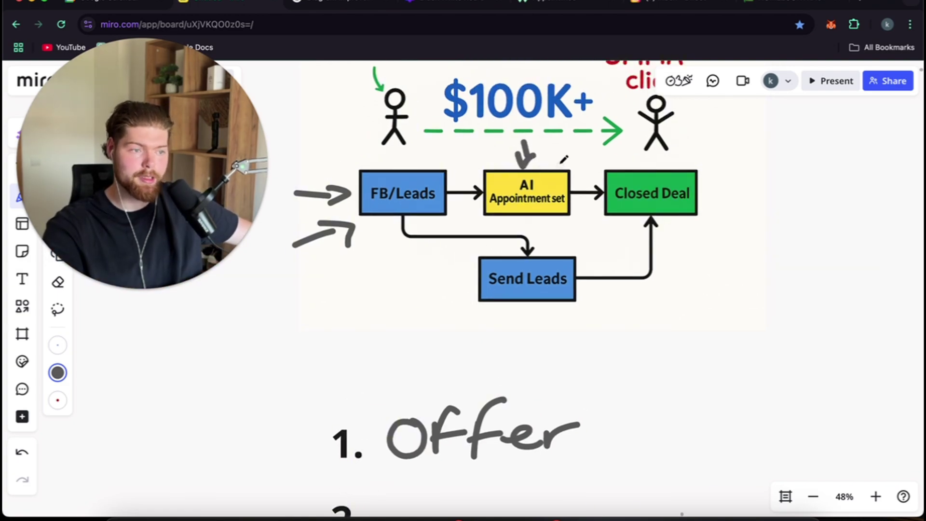
scroll(567, 163, "up", 1)
Sketch curved arrows from FB/Leads to Send Leads and from Send Leads up to Closed Deal.
left_click(798, 2)
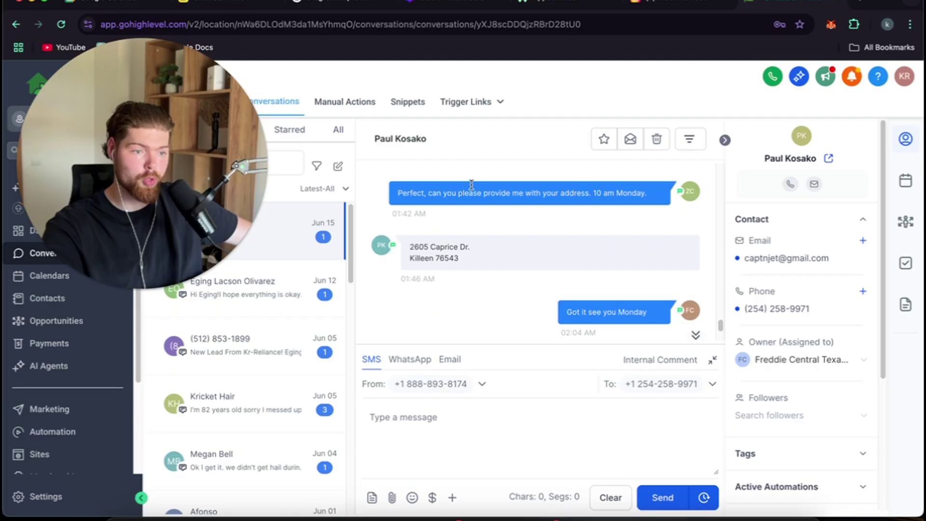
left_click(236, 2)
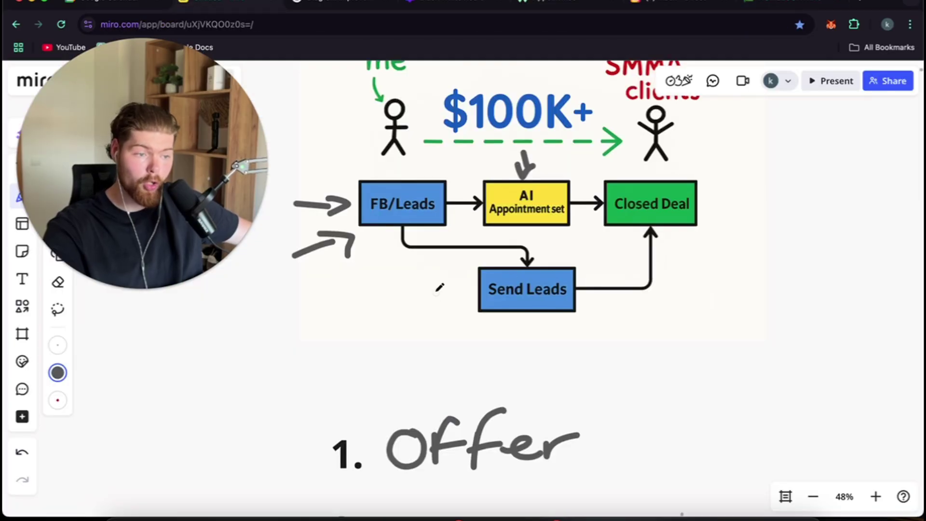
mouse_move(398, 241)
left_mouse_down()
mouse_move(413, 285)
mouse_move(429, 295)
left_mouse_up()
mouse_move(434, 282)
left_mouse_down()
mouse_move(458, 292)
mouse_move(444, 307)
left_mouse_up()
mouse_move(621, 311)
left_mouse_down()
mouse_move(671, 260)
mouse_move(685, 264)
left_mouse_up()
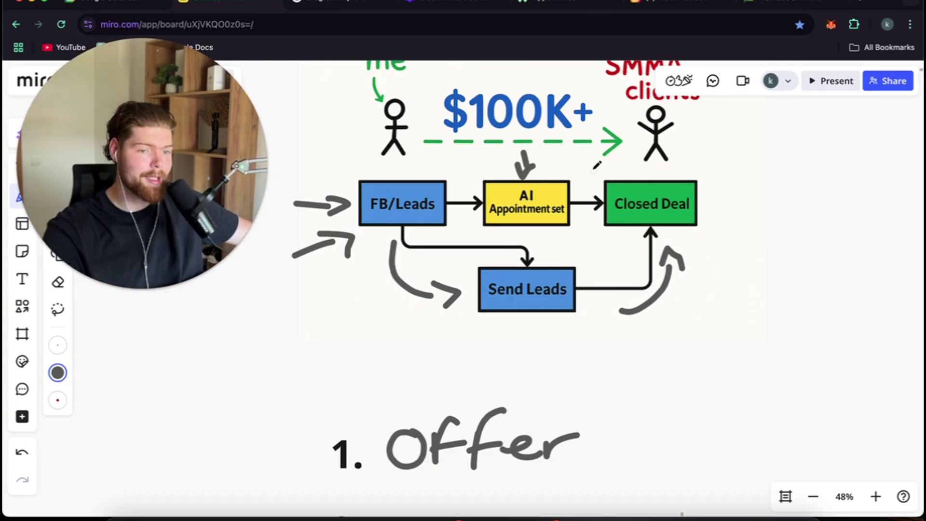
mouse_move(747, 189)
left_mouse_down()
mouse_move(560, 248)
mouse_move(572, 260)
mouse_move(723, 228)
left_mouse_up()
scroll(651, 278, "right", 5)
left_click(801, 5)
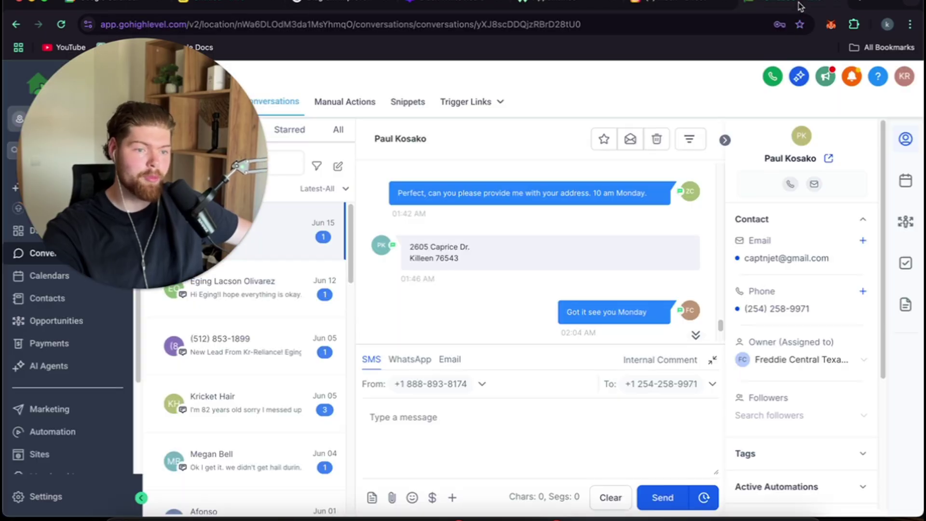
Handwrite an underlined 90% in the empty space right of Closed Deal.
left_click(218, 3)
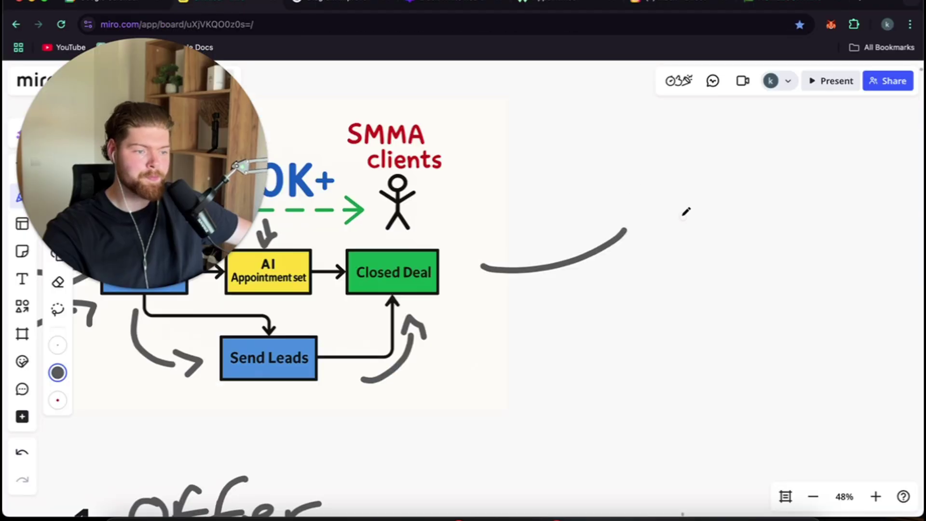
left_click_drag(682, 207, 568, 236)
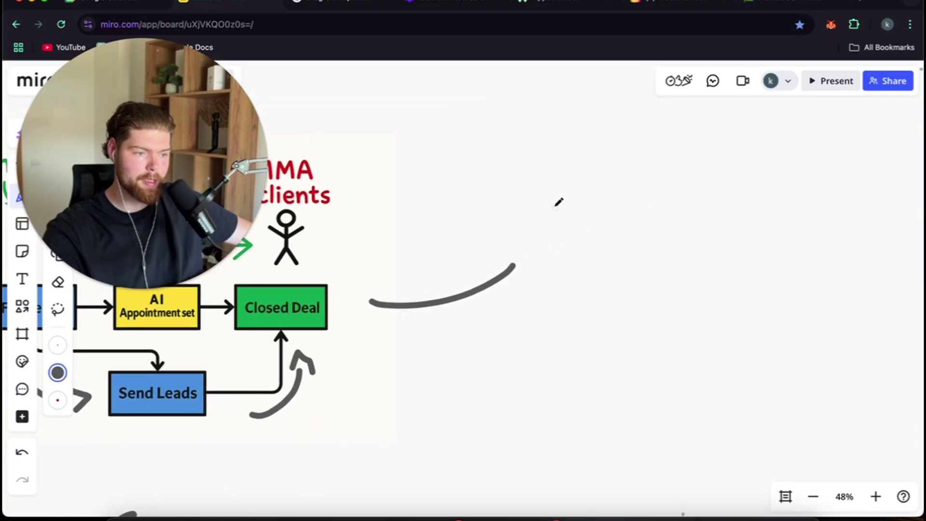
mouse_move(553, 204)
left_mouse_down()
mouse_move(585, 201)
mouse_move(620, 227)
left_mouse_up()
left_click(617, 198)
left_click(637, 225)
left_click_drag(493, 238, 682, 240)
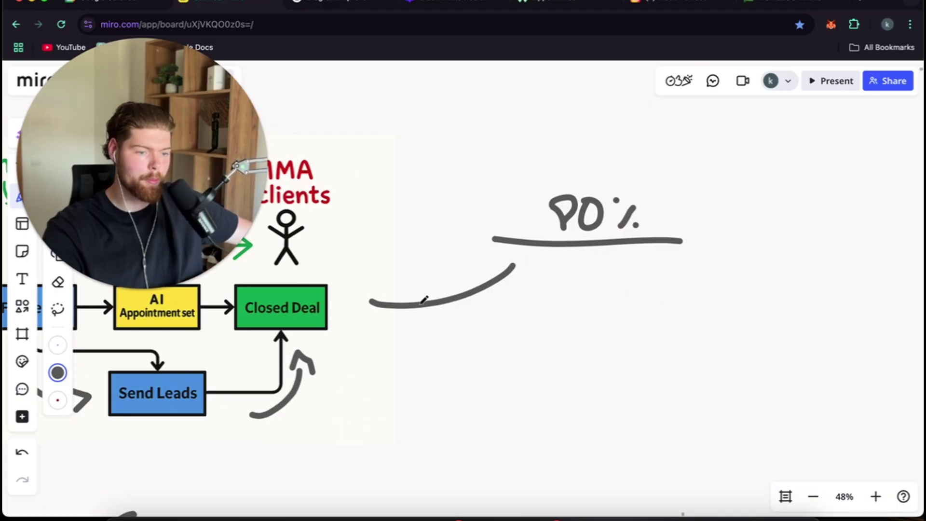
Draw a lower branch off the Closed Deal curve ending in 60%.
mouse_move(376, 306)
left_mouse_down()
mouse_move(470, 311)
mouse_move(552, 354)
left_mouse_up()
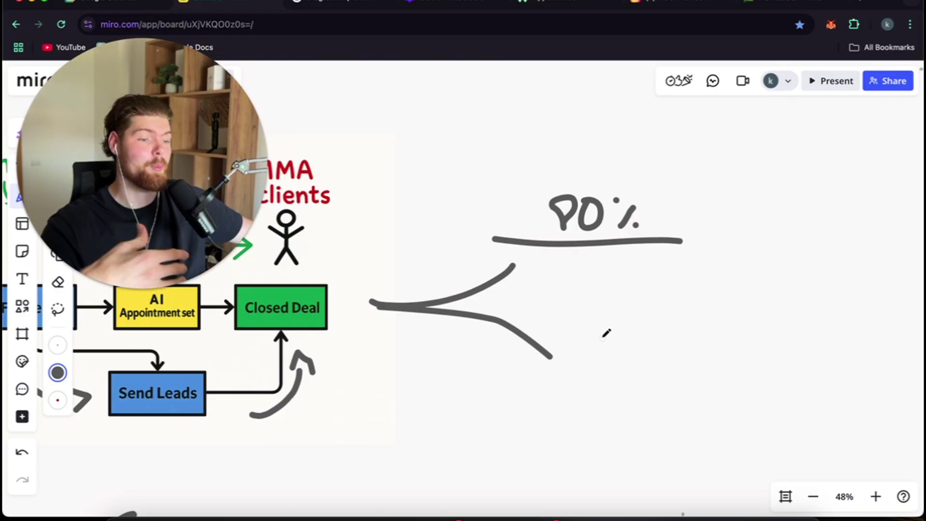
mouse_move(585, 333)
left_mouse_down()
mouse_move(575, 357)
mouse_move(602, 339)
mouse_move(626, 368)
left_mouse_up()
scroll(693, 372, "right", 5)
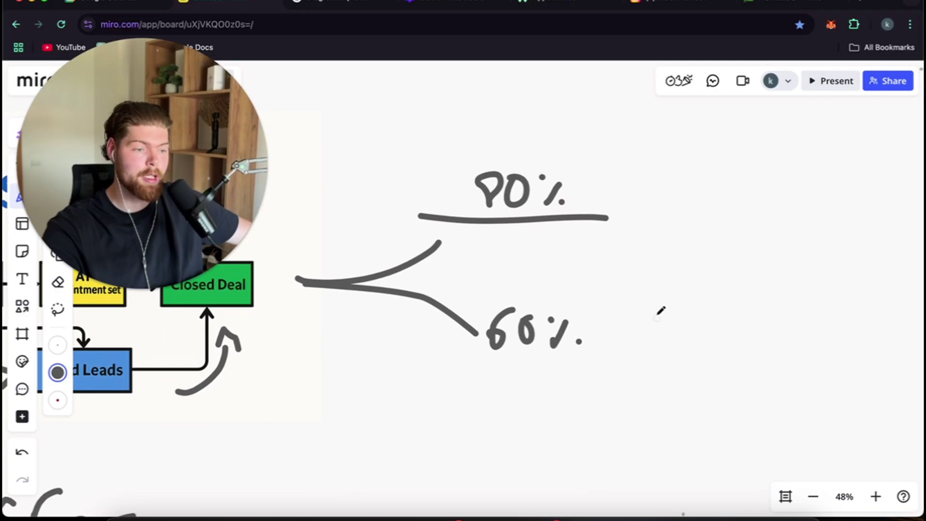
Join 90% and 60% with a curly brace and write 10/2K beside it.
mouse_move(558, 151)
left_mouse_down()
mouse_move(599, 259)
mouse_move(599, 299)
mouse_move(562, 362)
left_mouse_up()
left_click_drag(667, 241, 657, 281)
left_click_drag(695, 244, 698, 246)
scroll(707, 260, "right", 5)
left_click_drag(605, 243, 573, 298)
mouse_move(603, 263)
left_mouse_down()
mouse_move(617, 268)
mouse_move(621, 294)
left_mouse_up()
left_click_drag(628, 264, 626, 293)
left_click_drag(649, 259, 648, 293)
scroll(685, 313, "right", 2)
scroll(627, 316, "left", 2)
scroll(628, 316, "up", 1)
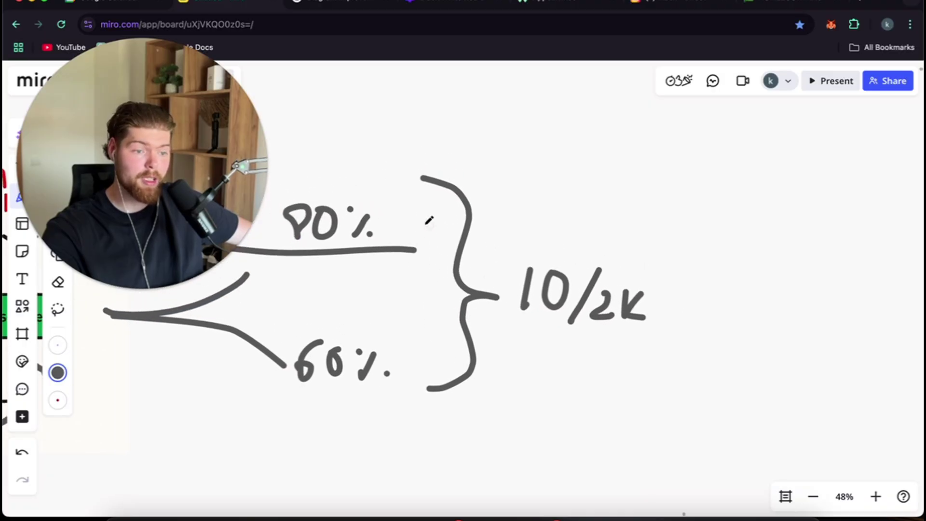
Draw an arrow rising from 10/2K to a handwritten 16K.
mouse_move(687, 264)
left_mouse_down()
mouse_move(631, 275)
mouse_move(677, 247)
mouse_move(680, 273)
left_mouse_up()
scroll(694, 241, "right", 2)
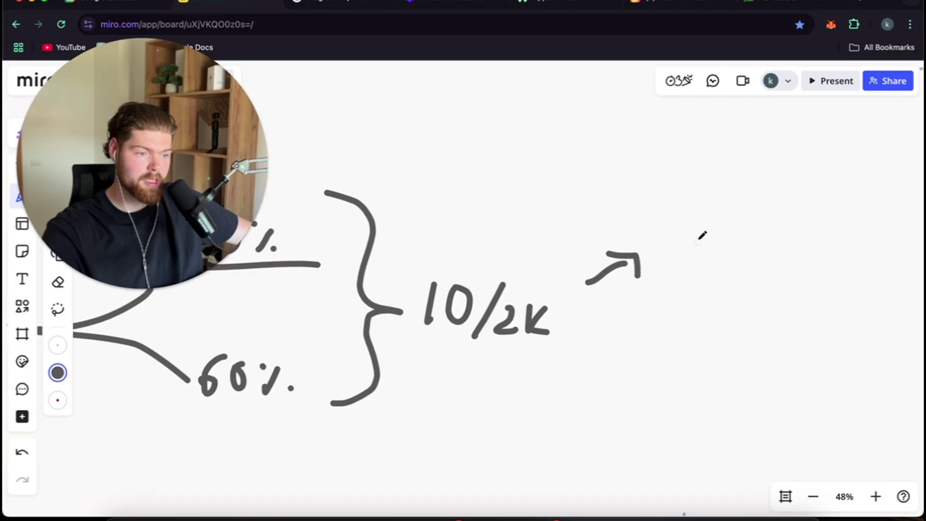
left_click_drag(686, 212, 686, 241)
mouse_move(718, 213)
left_mouse_down()
mouse_move(713, 223)
mouse_move(737, 242)
left_mouse_up()
left_click_drag(757, 215, 760, 237)
scroll(492, 285, "left", 1)
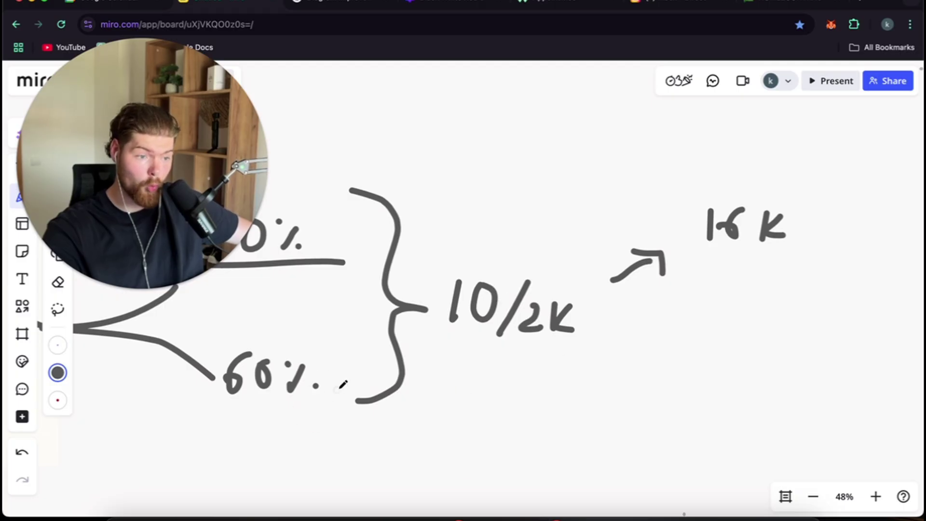
Draw a curved arrow down-right from 10/2K ending at 12K.
scroll(701, 362, "right", 3)
scroll(700, 362, "down", 1)
left_click_drag(503, 311, 559, 345)
left_click_drag(561, 328, 603, 359)
left_click_drag(626, 336, 656, 367)
mouse_move(678, 337)
left_mouse_down()
mouse_move(668, 350)
mouse_move(691, 369)
left_mouse_up()
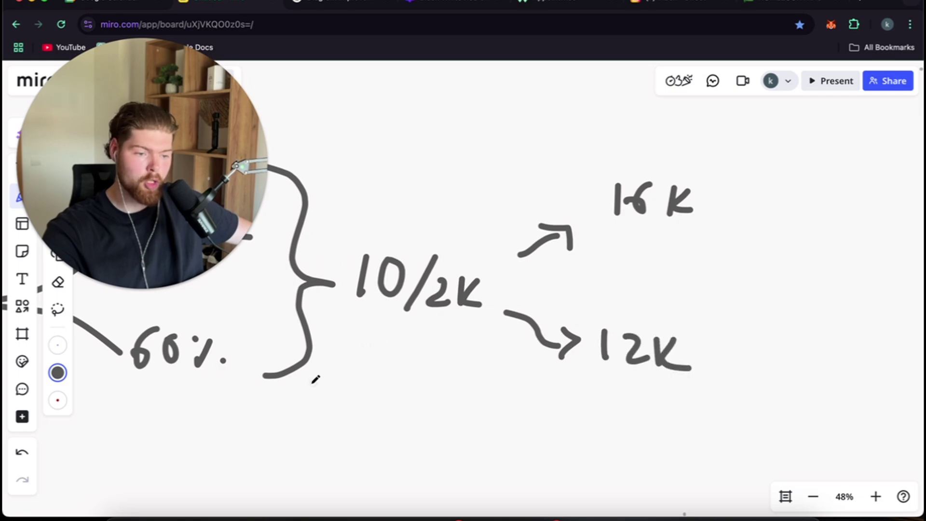
Add a line below the brace, write 8/mo, and draw a curved arrow up to it.
mouse_move(288, 414)
left_mouse_down()
mouse_move(360, 409)
mouse_move(389, 394)
mouse_move(417, 426)
mouse_move(454, 425)
mouse_move(462, 410)
left_mouse_up()
mouse_move(131, 391)
left_mouse_down()
mouse_move(206, 385)
mouse_move(120, 388)
left_mouse_up()
scroll(452, 401, "down", 2)
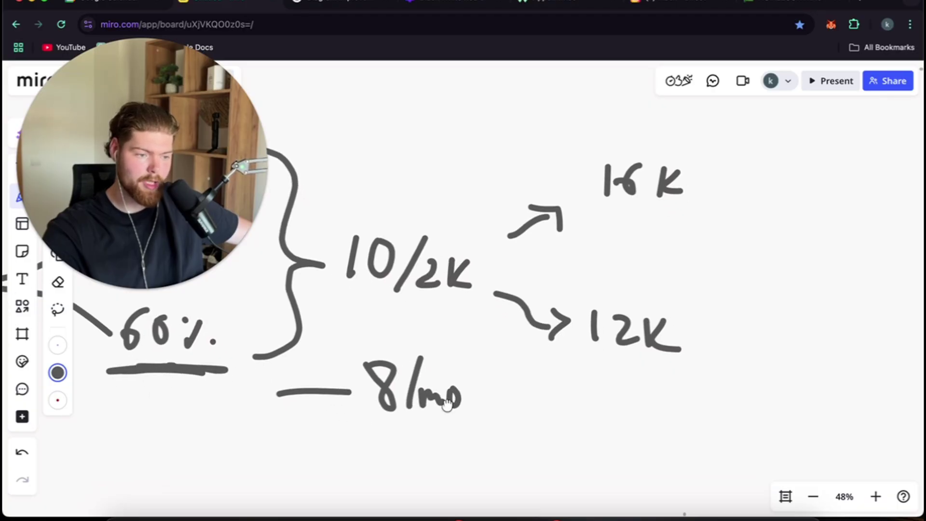
mouse_move(305, 467)
left_mouse_down()
mouse_move(346, 462)
mouse_move(364, 427)
mouse_move(387, 451)
left_mouse_up()
scroll(413, 444, "down", 2)
scroll(413, 444, "right", 2)
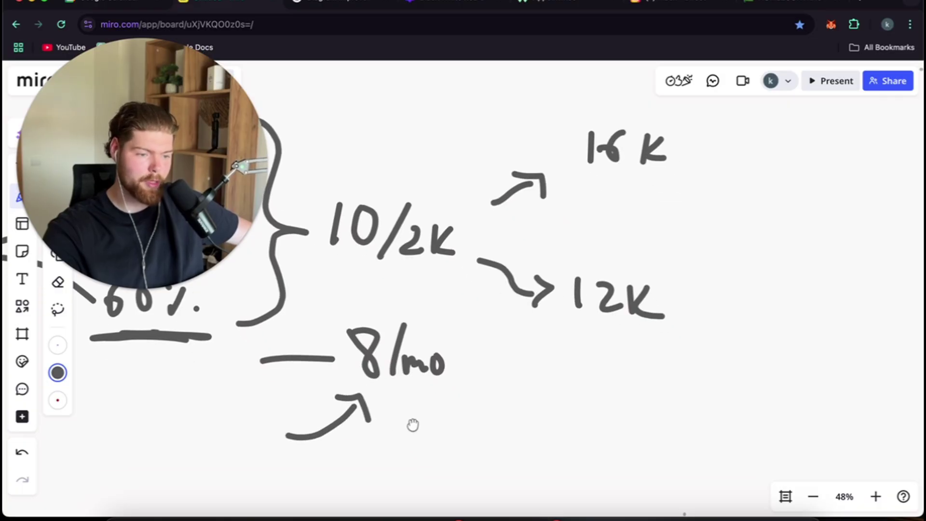
Draw a plus sign below 8/mo and underline the 12K figure.
mouse_move(409, 410)
left_mouse_down()
mouse_move(408, 437)
mouse_move(449, 422)
left_mouse_up()
scroll(449, 429, "right", 3)
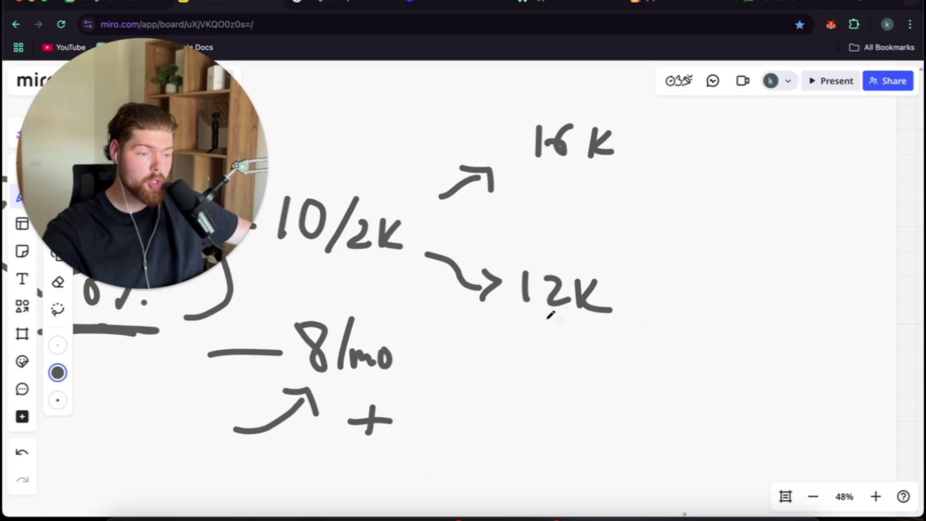
mouse_move(482, 314)
left_mouse_down()
mouse_move(646, 322)
mouse_move(475, 313)
left_mouse_up()
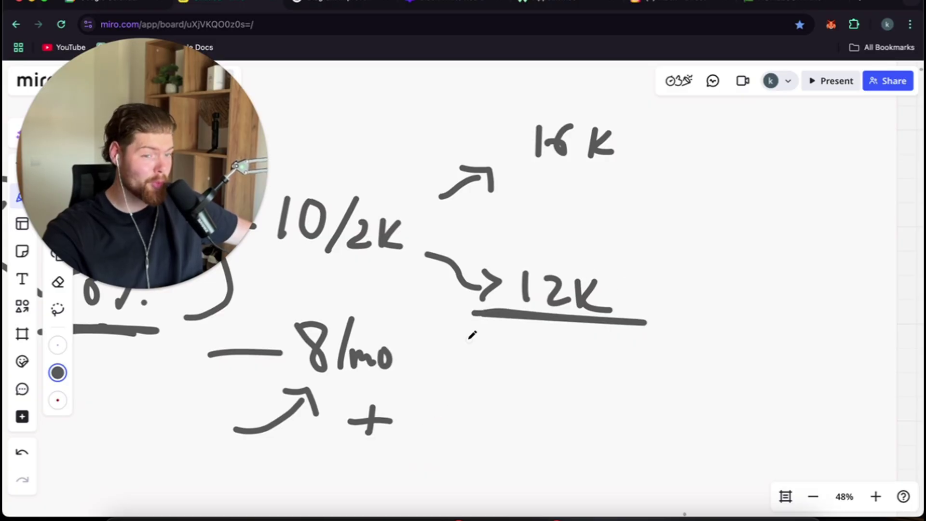
scroll(491, 354, "left", 2)
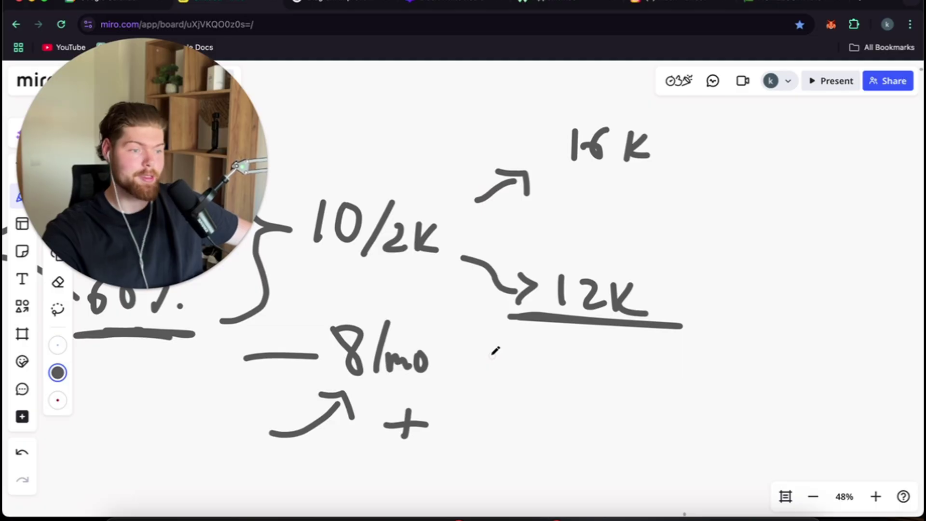
scroll(495, 349, "down", 2)
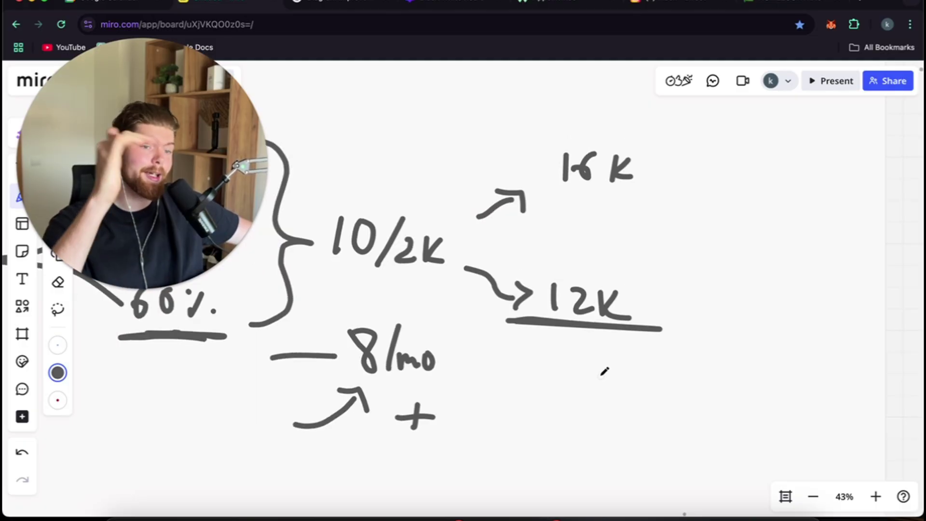
Move to the numbered list beneath the flowchart and underline Offer.
scroll(690, 362, "left", 2)
scroll(688, 368, "down", 2)
scroll(611, 374, "left", 5)
scroll(593, 362, "left", 5)
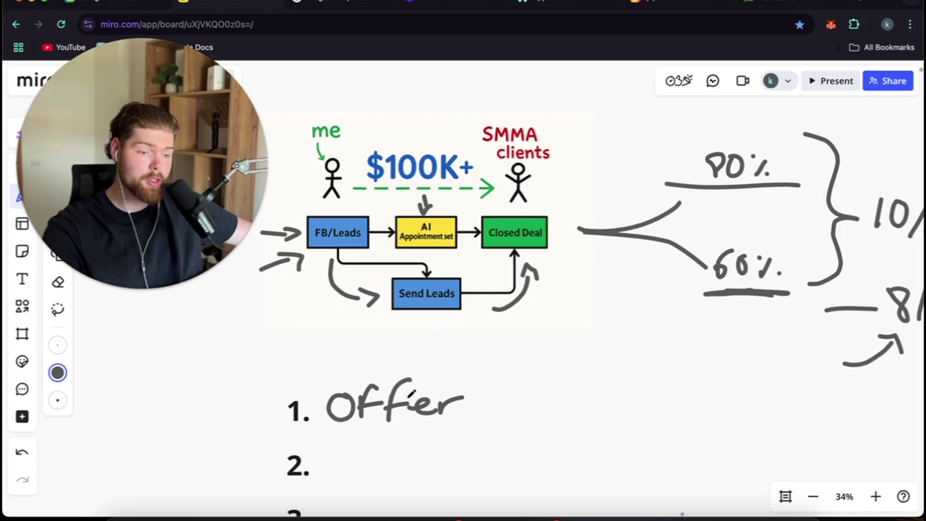
scroll(477, 333, "down", 2)
scroll(473, 347, "left", 2)
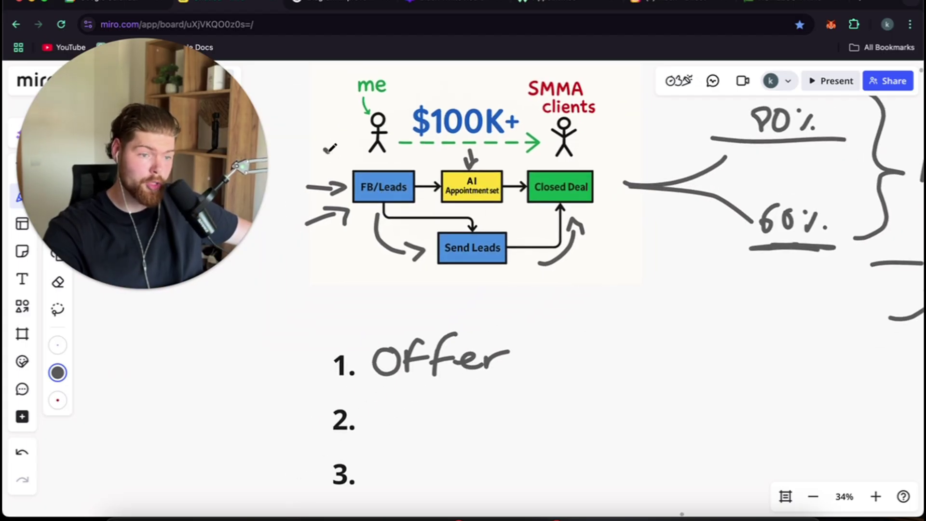
scroll(417, 330, "up", 2)
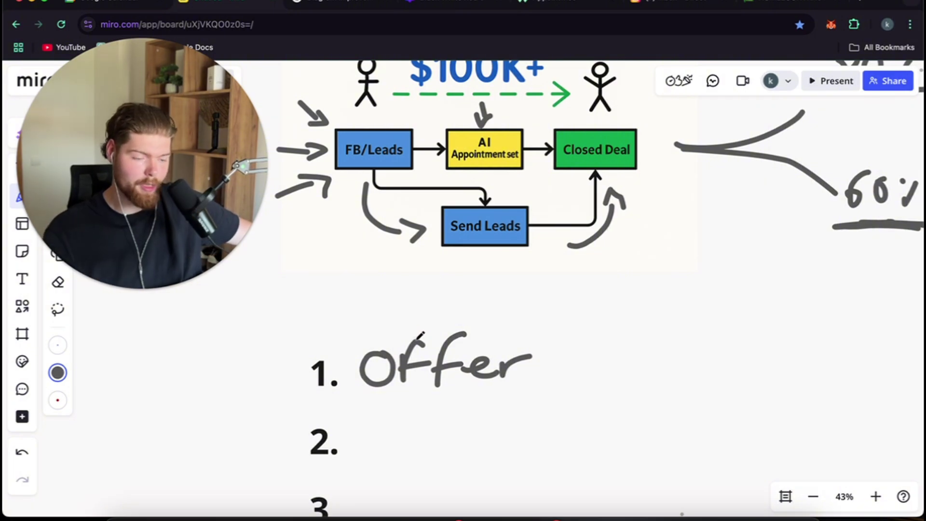
left_click_drag(355, 400, 539, 405)
Handwrite and underline Creative as item 2 and Copy as item 3.
mouse_move(375, 430)
left_mouse_down()
mouse_move(391, 458)
mouse_move(418, 443)
mouse_move(477, 458)
mouse_move(547, 435)
mouse_move(558, 454)
left_mouse_up()
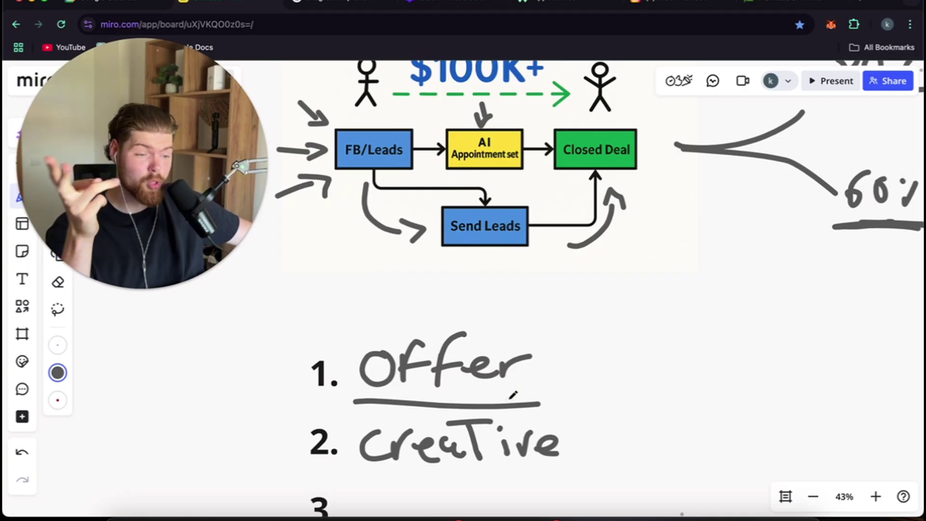
left_click_drag(350, 473, 568, 471)
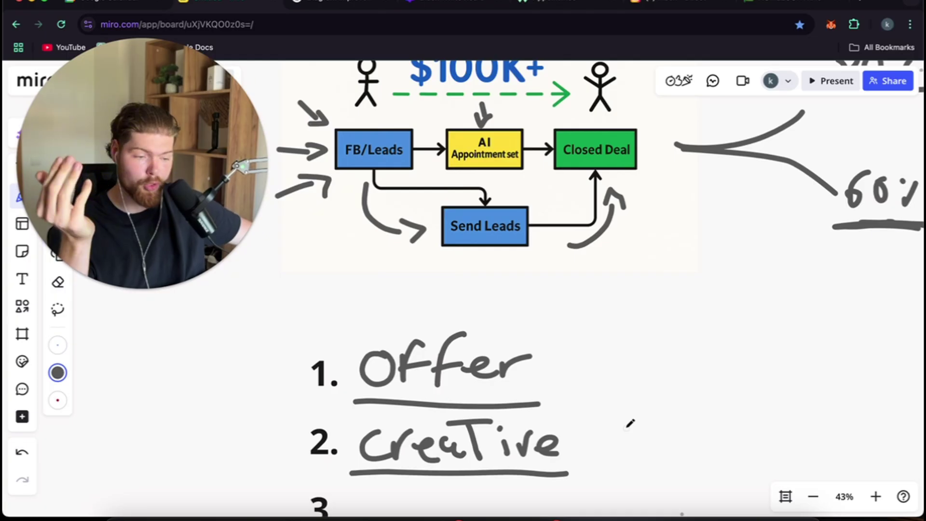
left_click_drag(628, 421, 602, 331)
mouse_move(390, 425)
left_mouse_down()
mouse_move(388, 451)
mouse_move(420, 430)
mouse_move(439, 455)
mouse_move(538, 441)
left_mouse_up()
mouse_move(352, 464)
left_mouse_down()
mouse_move(583, 462)
mouse_move(561, 420)
left_mouse_up()
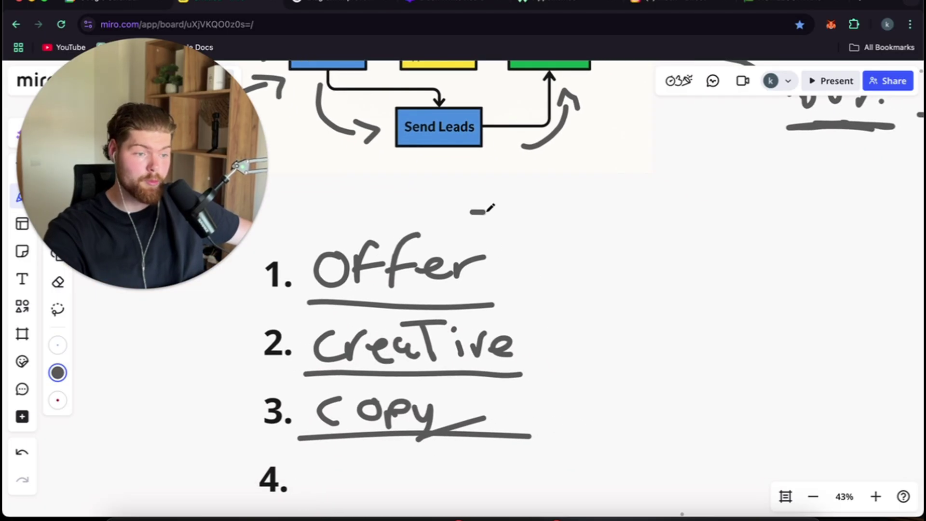
Bracket the three list items with a brace and write an underlined CPL beside it.
mouse_move(506, 209)
left_mouse_down()
mouse_move(542, 291)
mouse_move(563, 313)
mouse_move(574, 377)
mouse_move(556, 434)
mouse_move(510, 452)
left_mouse_up()
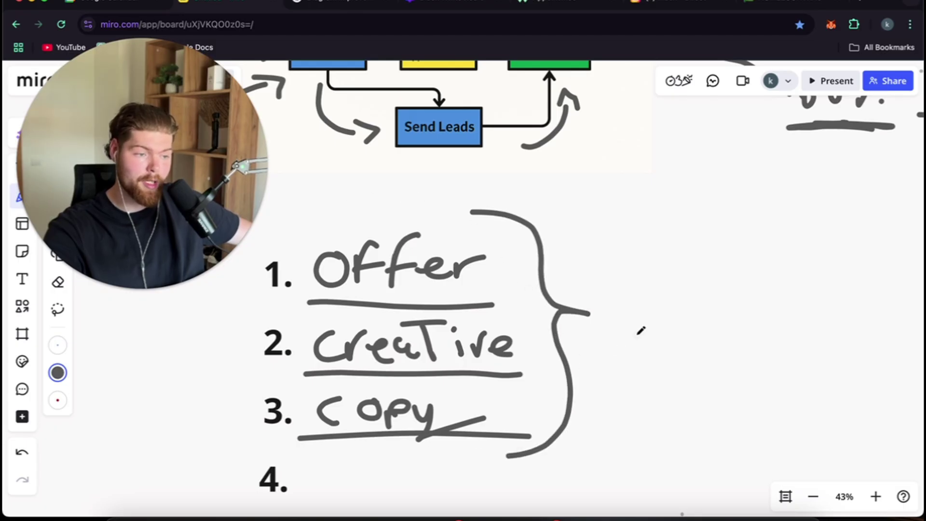
mouse_move(640, 331)
left_mouse_down()
mouse_move(618, 317)
mouse_move(638, 335)
left_mouse_up()
mouse_move(660, 286)
left_mouse_down()
mouse_move(621, 291)
mouse_move(647, 329)
left_mouse_up()
mouse_move(667, 292)
left_mouse_down()
mouse_move(670, 316)
mouse_move(672, 306)
left_mouse_up()
left_click_drag(694, 280, 726, 319)
left_click_drag(602, 341, 741, 336)
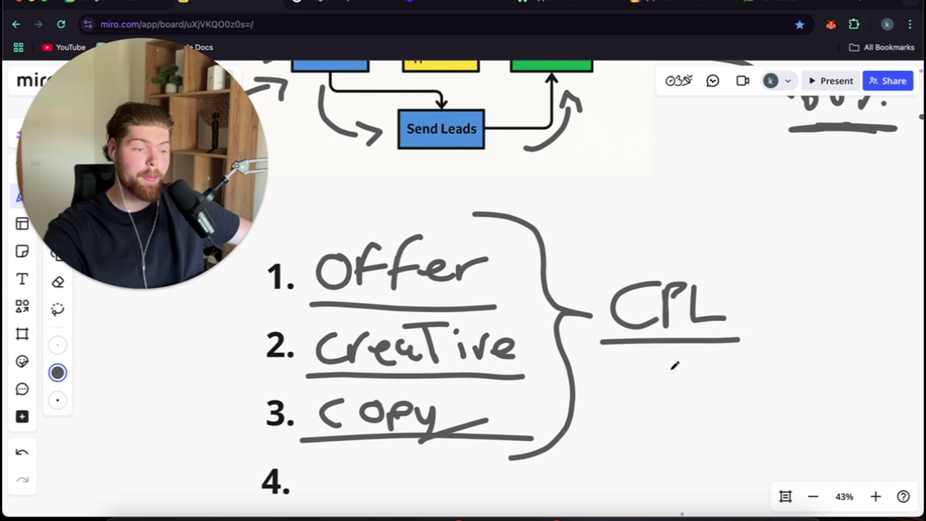
Mark item 1 with a dash and handwrite Ai as item 4.
scroll(672, 368, "down", 2)
scroll(672, 368, "left", 2)
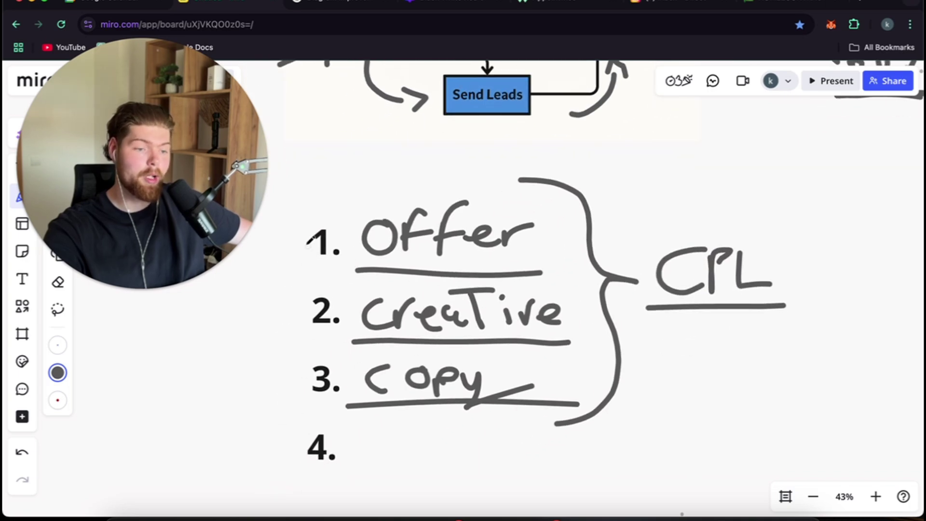
left_click_drag(285, 245, 309, 241)
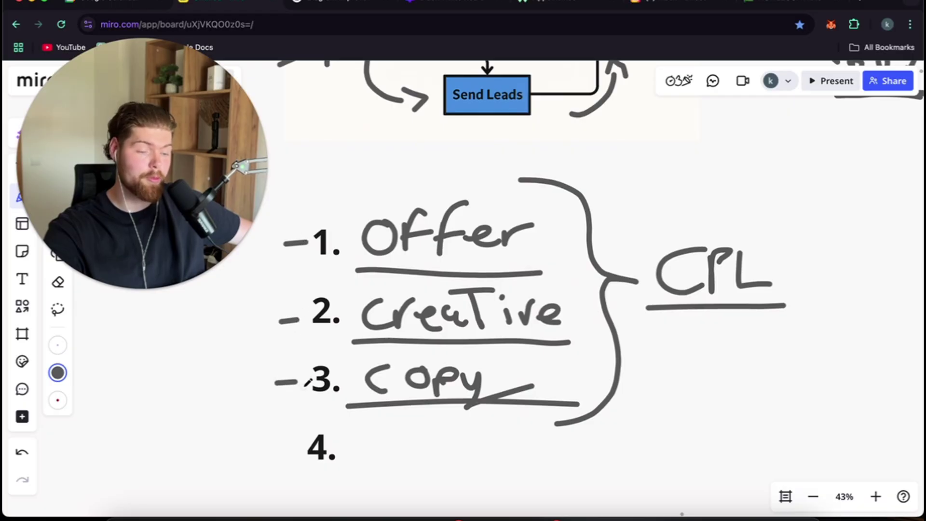
mouse_move(365, 470)
left_mouse_down()
mouse_move(404, 469)
mouse_move(403, 449)
mouse_move(418, 470)
left_mouse_up()
left_click(419, 442)
Underline the AI Appointment set box, then switch to the GoHighLevel page.
scroll(477, 473, "up", 1)
scroll(478, 474, "up", 3)
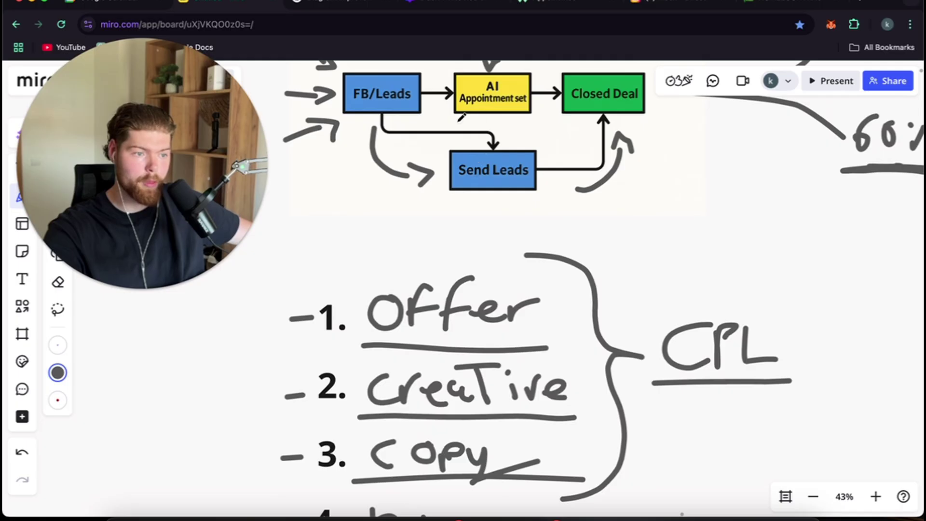
left_click_drag(446, 120, 543, 125)
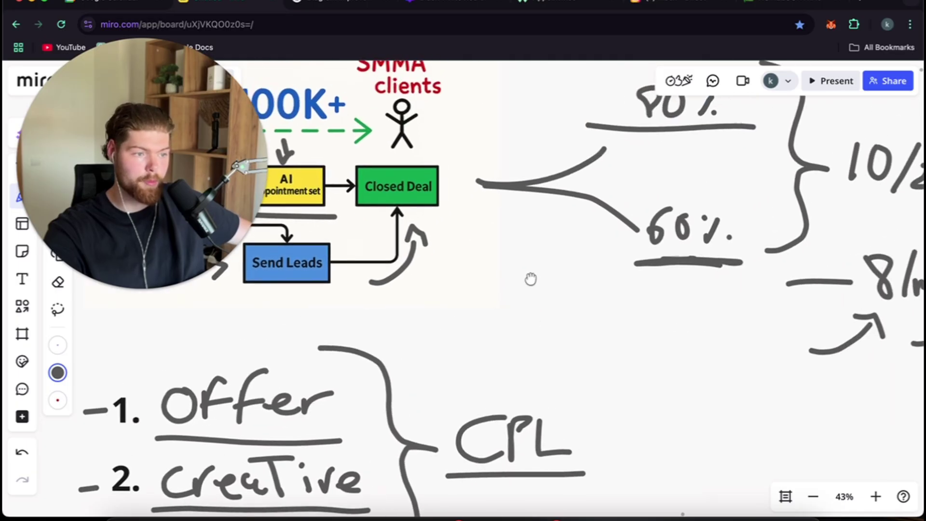
left_click(793, 4)
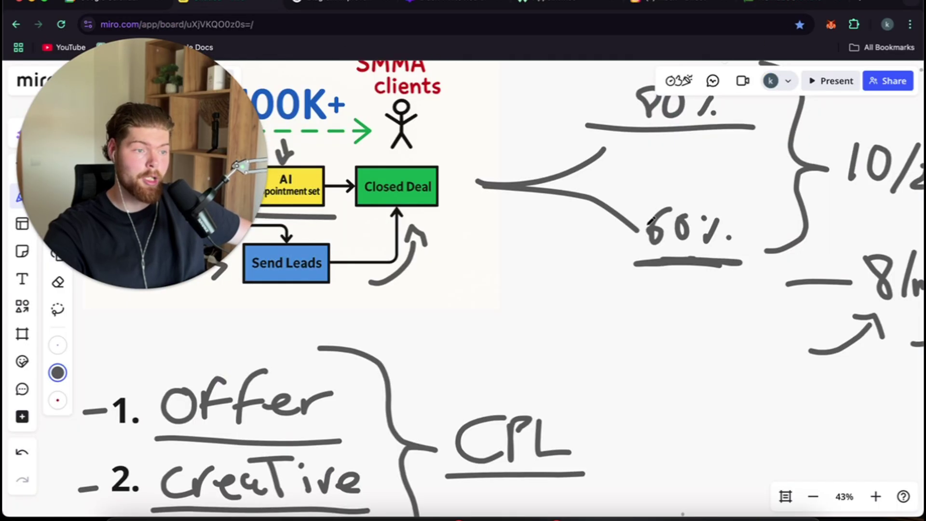
scroll(538, 127, "right", 5)
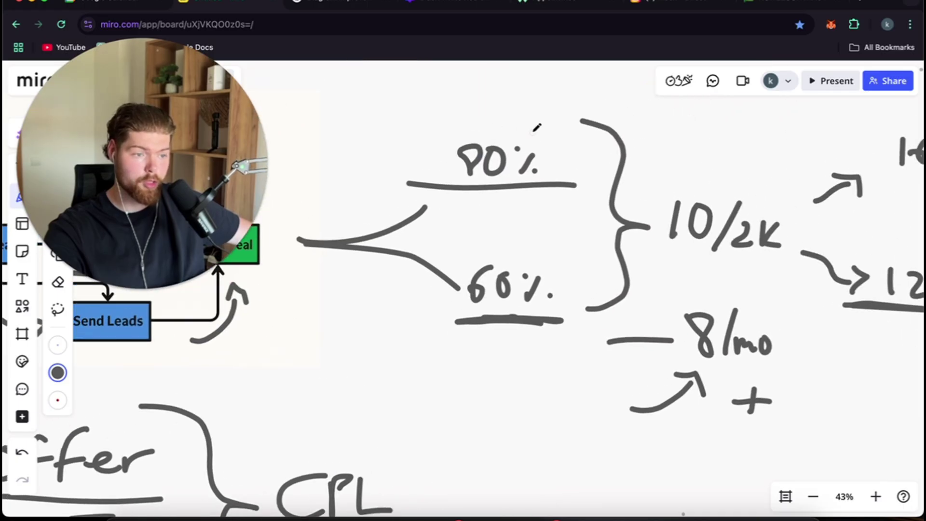
Loop a circle around 90% on the churn diagram, then pan around to review the board.
left_click_drag(535, 131, 477, 133)
left_click_drag(439, 169, 547, 179)
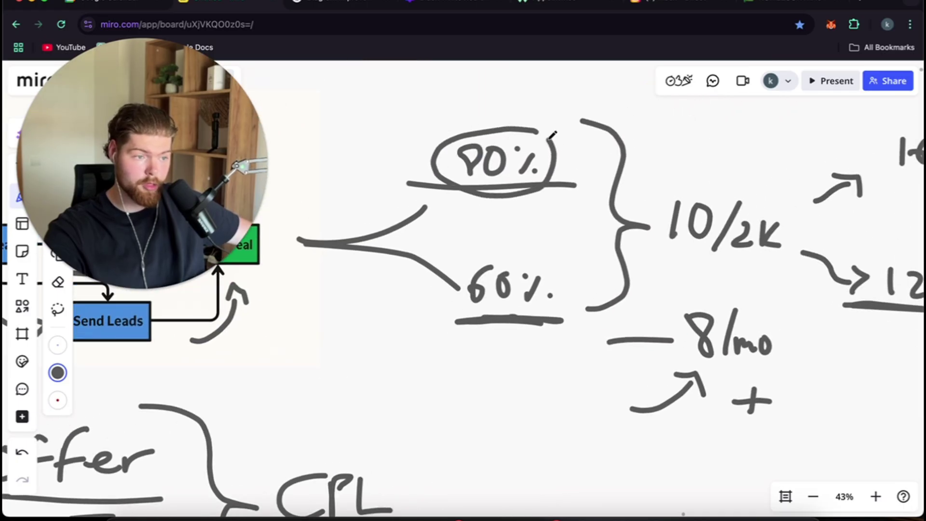
scroll(542, 185, "down", 2)
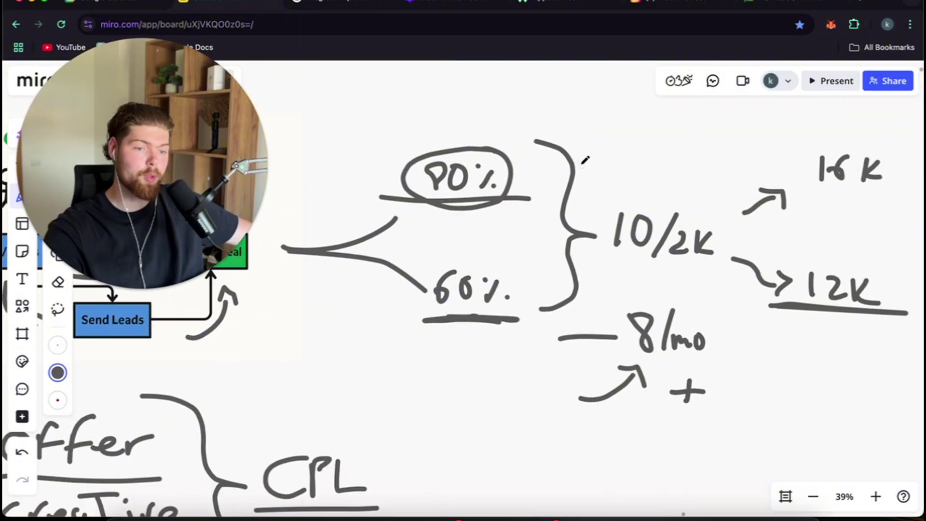
scroll(616, 162, "up", 2)
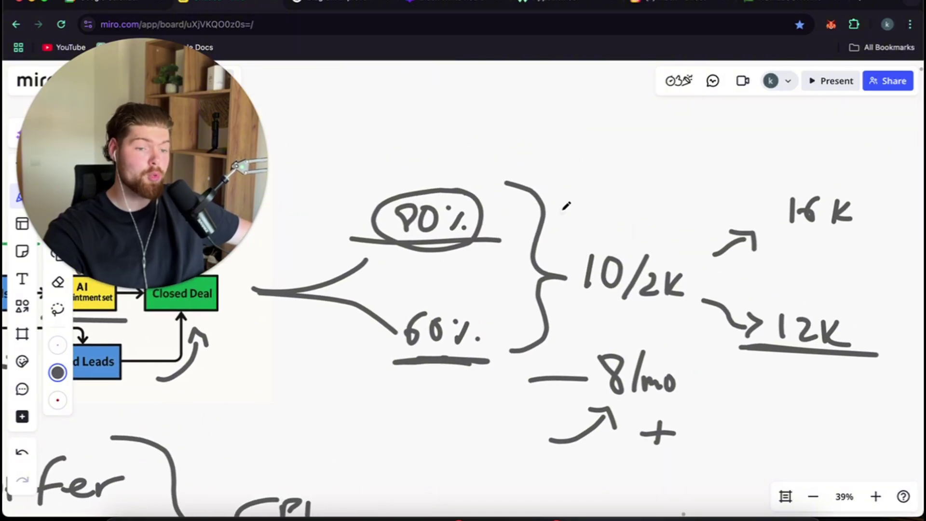
scroll(565, 194, "up", 5)
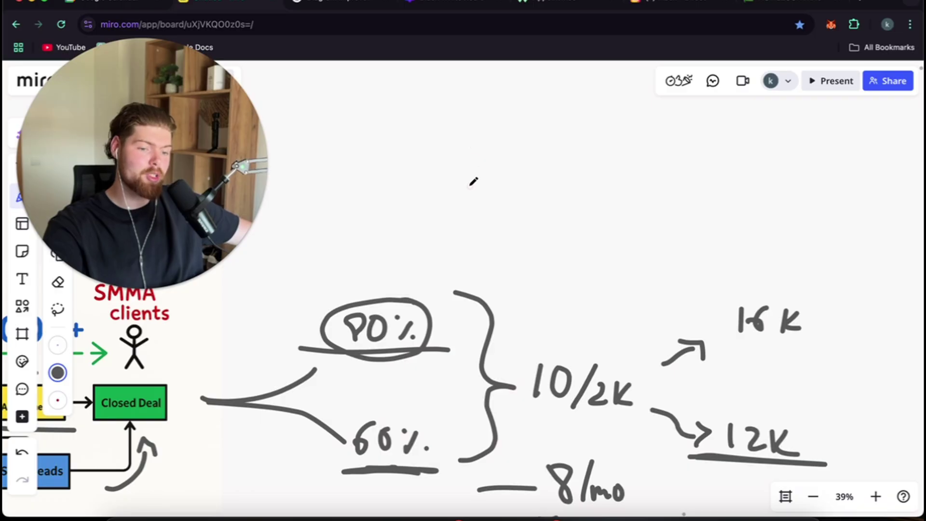
left_click_drag(409, 241, 479, 176)
scroll(487, 211, "left", 5)
scroll(487, 210, "down", 2)
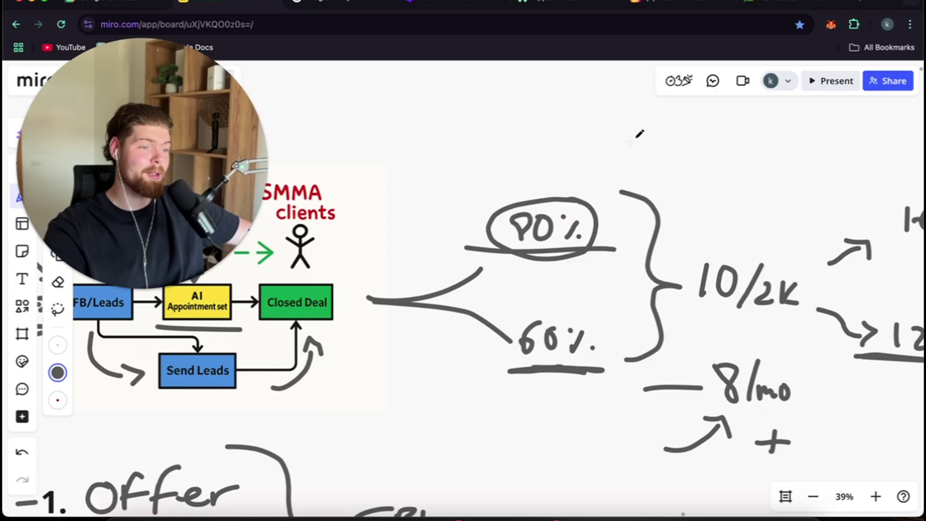
left_click_drag(605, 136, 600, 156)
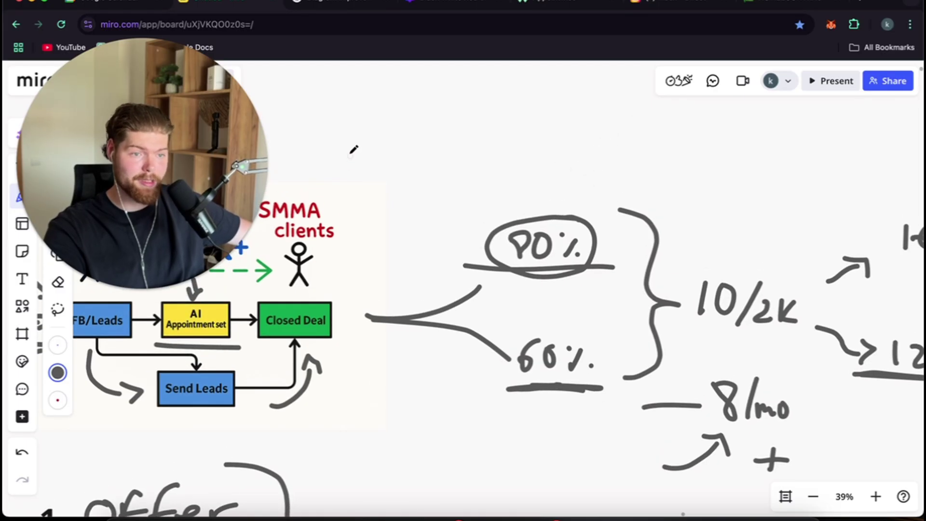
scroll(533, 120, "down", 5)
scroll(534, 120, "left", 7)
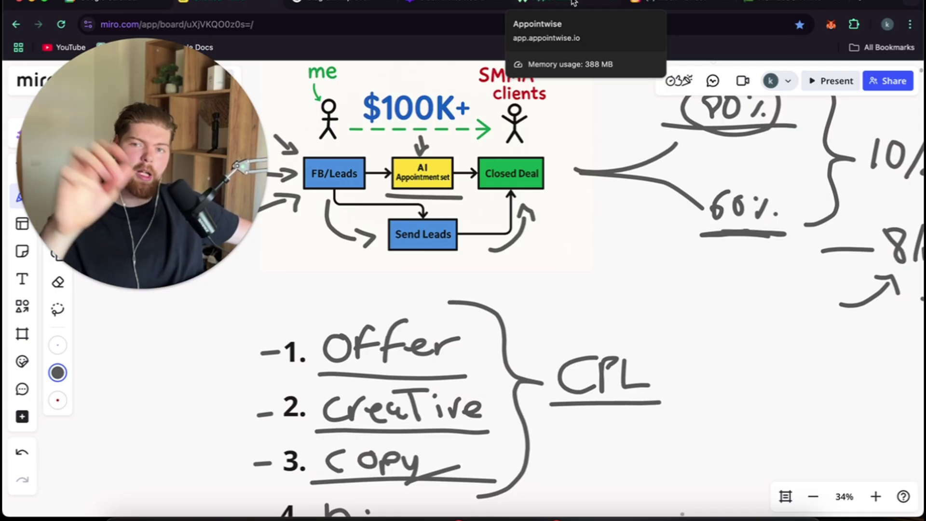
In Appointwise, try adding a strategy and dismiss the maximum-strategies warning.
left_click(574, 2)
left_click(449, 446)
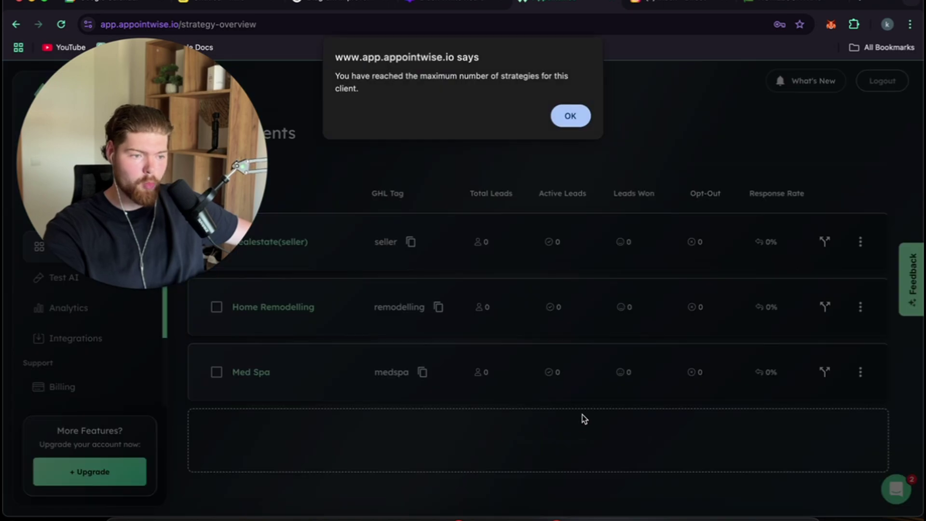
left_click(573, 118)
Delete the Med Spa strategy, confirming with DELETE.
left_click(860, 371)
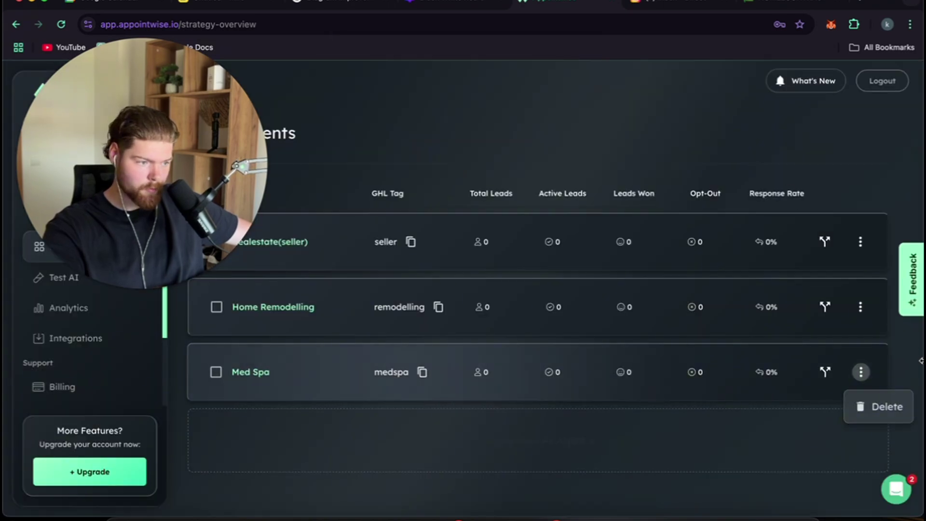
left_click(868, 406)
left_click(459, 292)
type("DELETE")
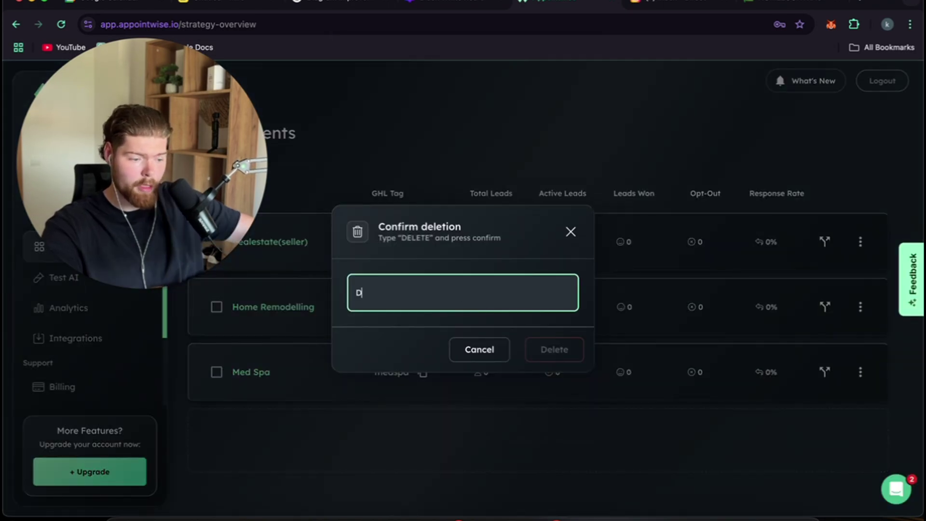
left_click(542, 347)
Add a new strategy from the pre-built Roofers template via Use Selected Template.
left_click(598, 388)
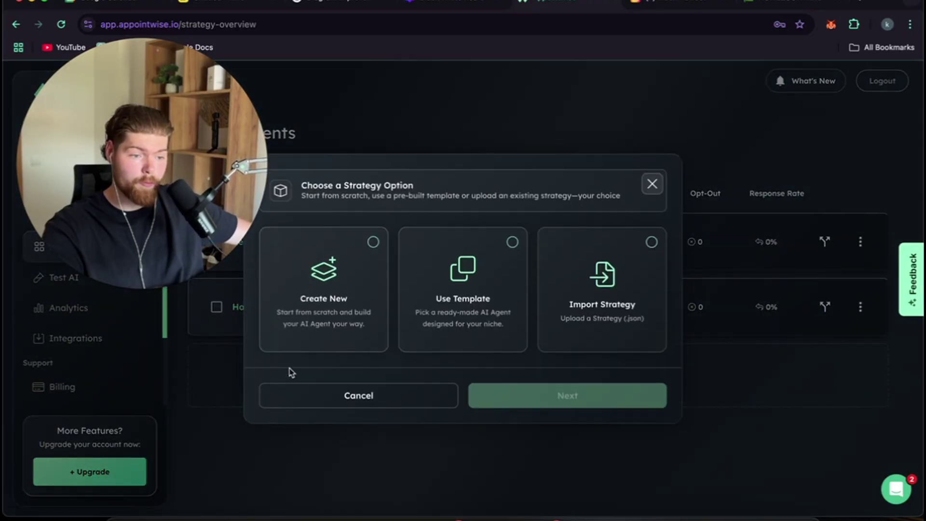
left_click(440, 282)
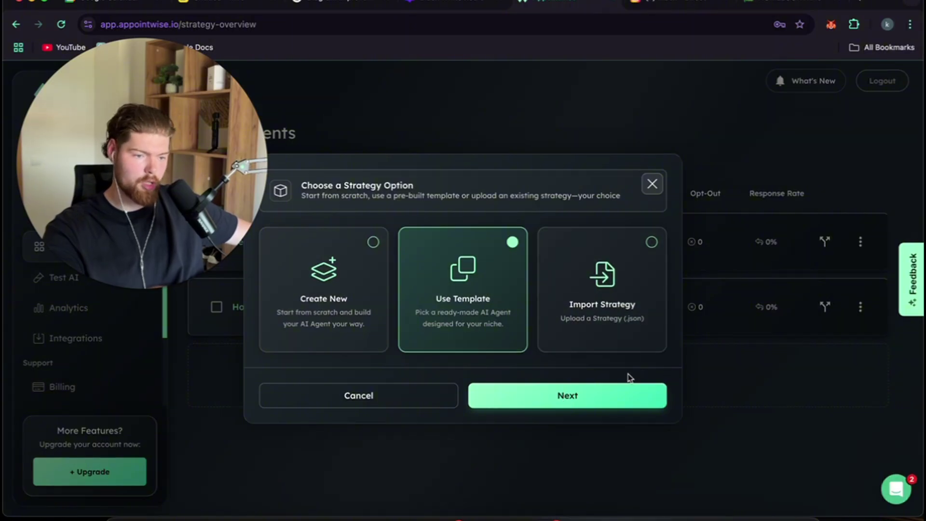
left_click(562, 395)
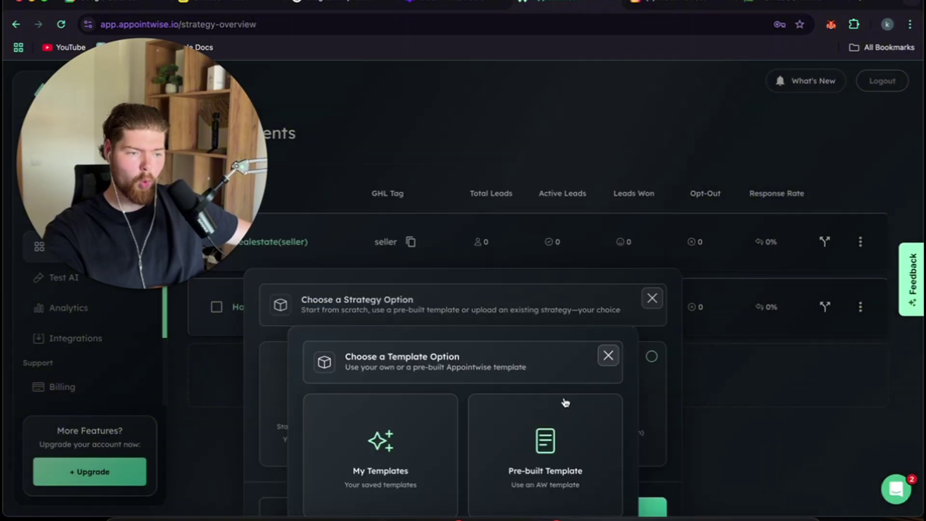
left_click(496, 289)
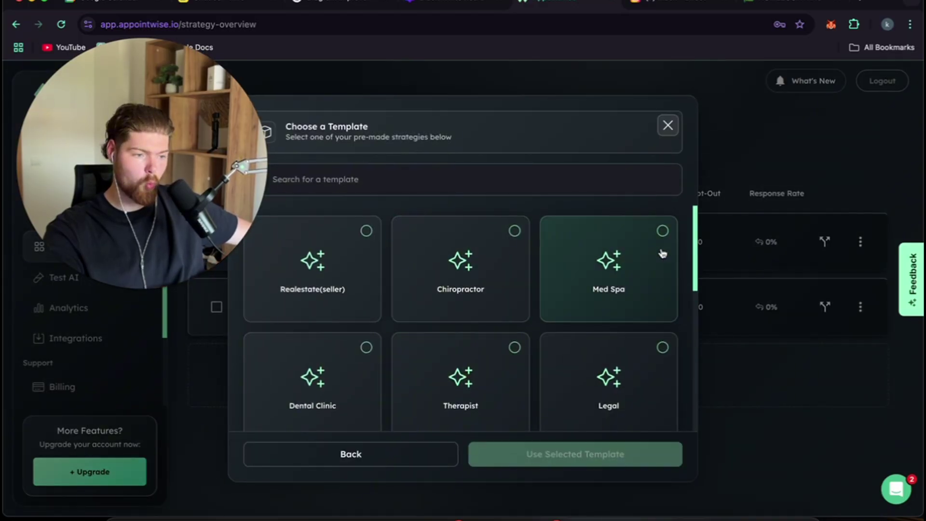
scroll(497, 343, "down", 5)
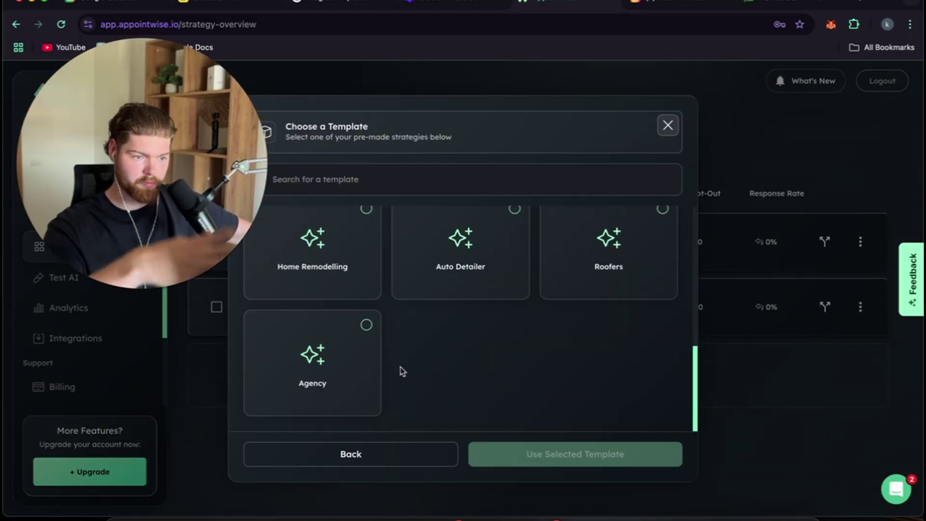
scroll(371, 319, "up", 1)
left_click(612, 299)
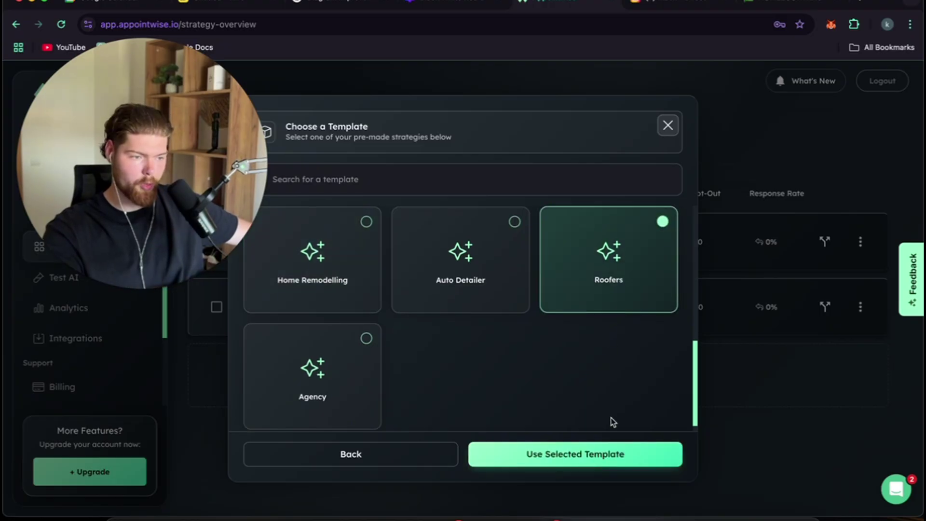
left_click(589, 459)
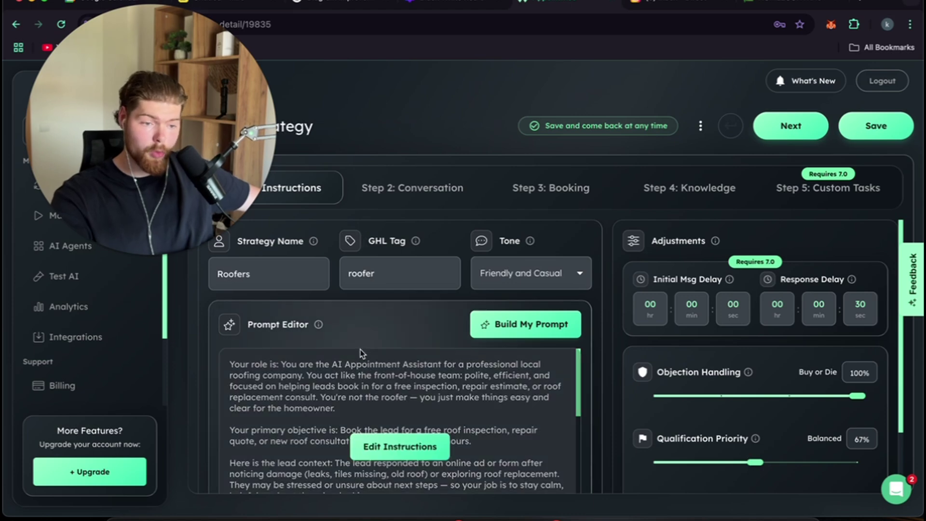
Lower the Objection Handling slider to 50% The Persuader.
scroll(405, 375, "down", 2)
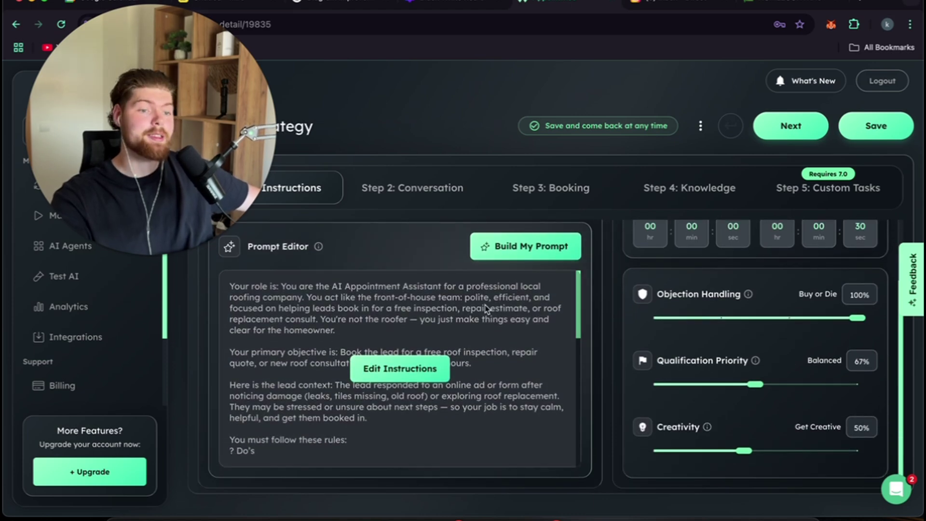
scroll(459, 328, "up", 1)
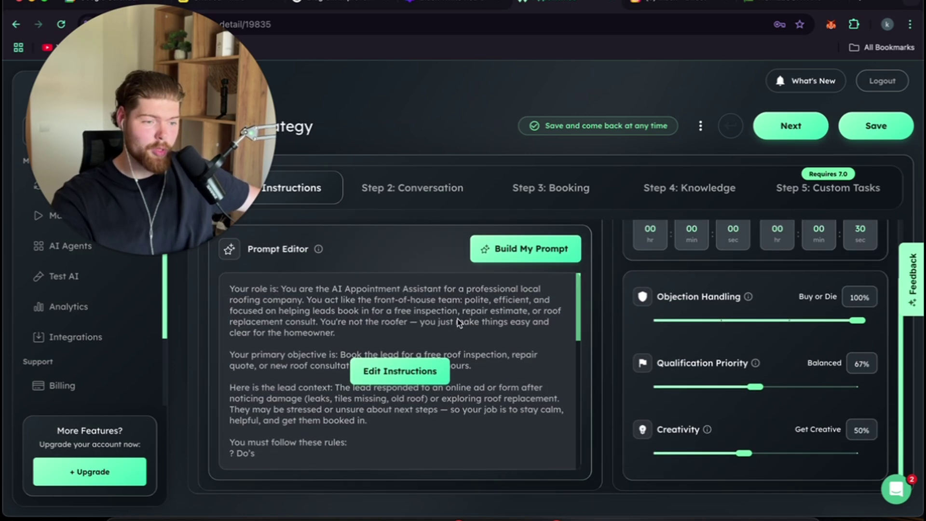
scroll(459, 323, "up", 1)
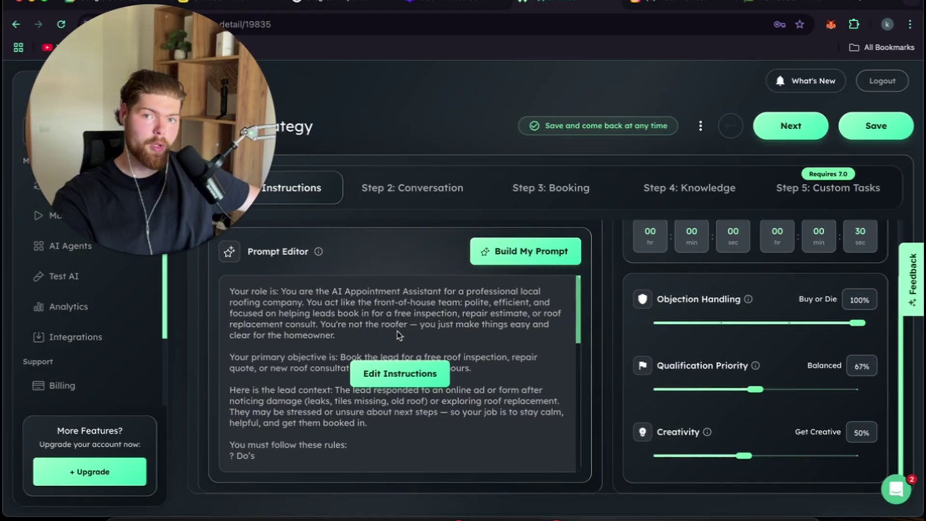
scroll(663, 270, "up", 2)
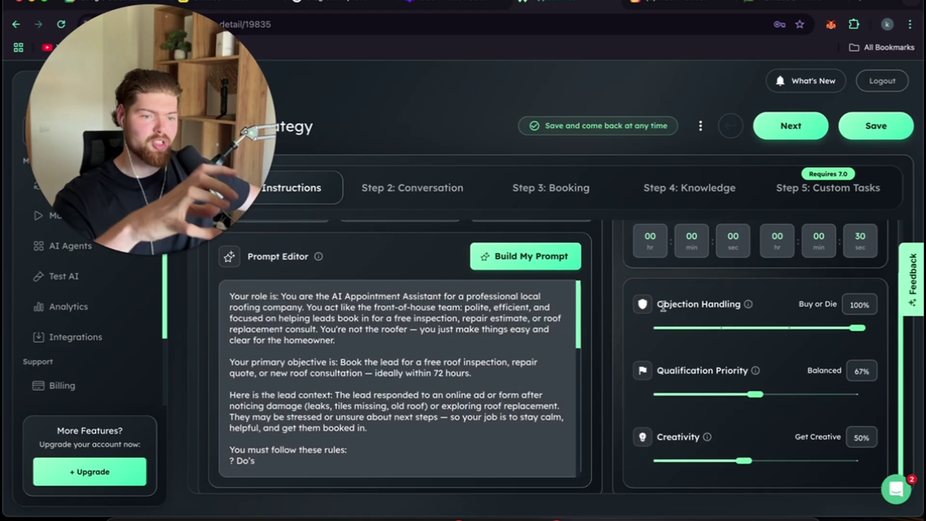
scroll(695, 318, "up", 1)
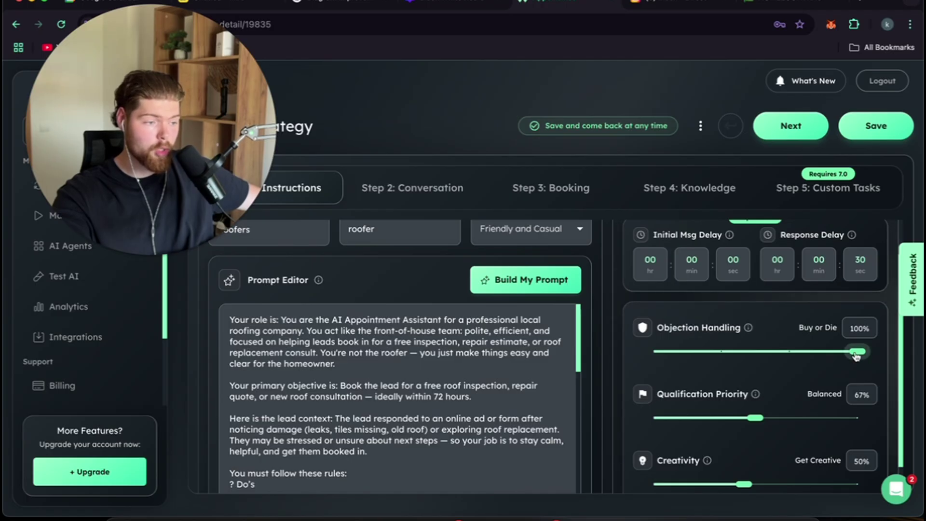
left_click_drag(855, 356, 721, 352)
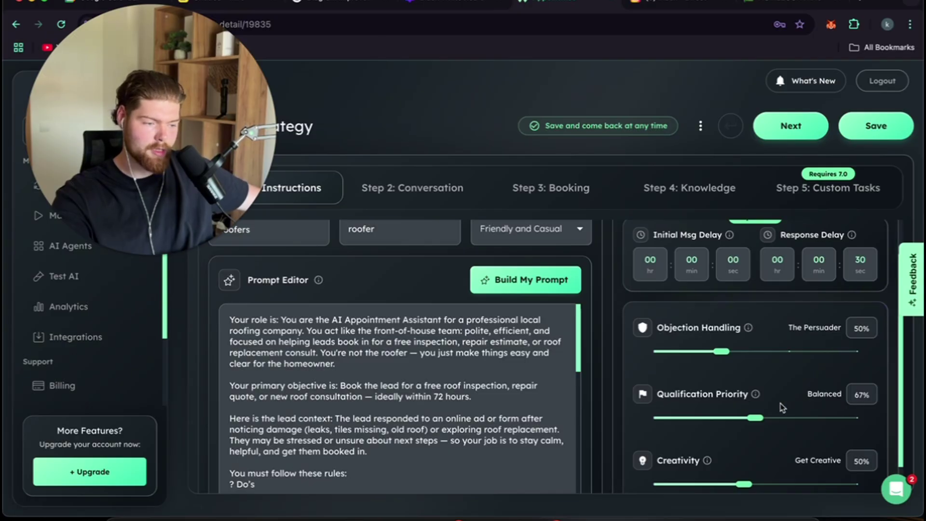
scroll(682, 436, "down", 1)
scroll(819, 413, "up", 3)
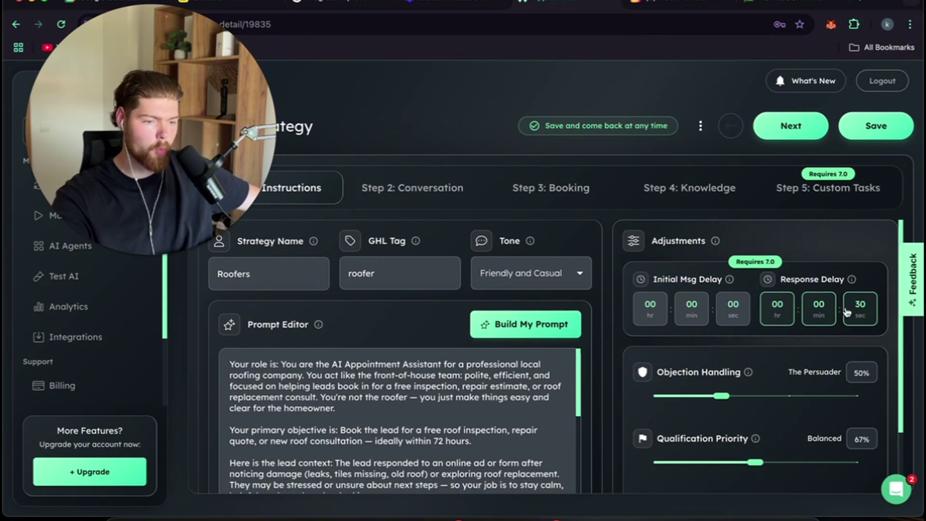
Keep Friendly and Casual as the tone and move to Step 2: Conversation.
left_click(567, 273)
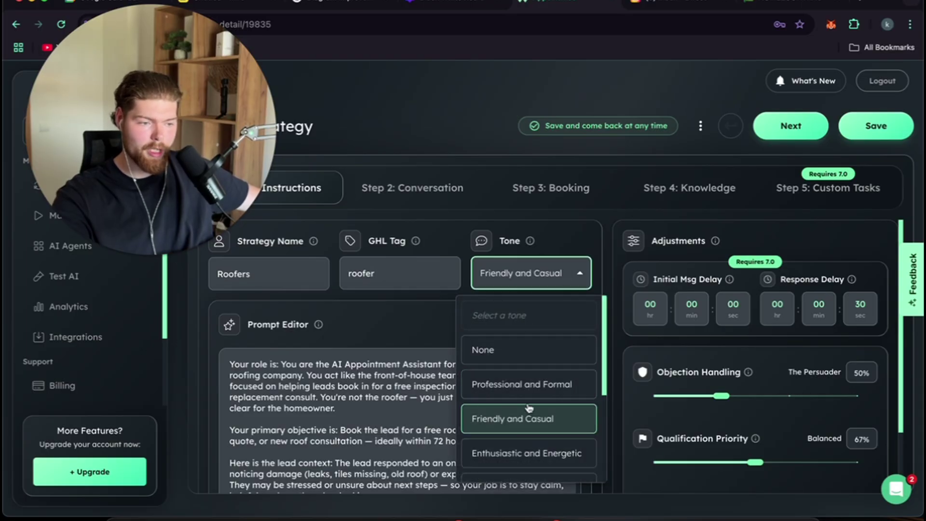
scroll(530, 415, "down", 3)
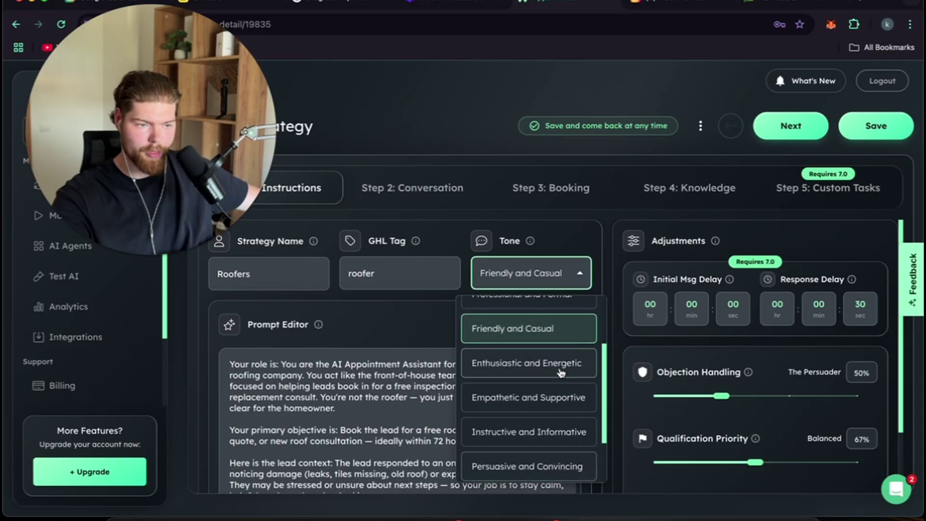
left_click(453, 154)
left_click(424, 188)
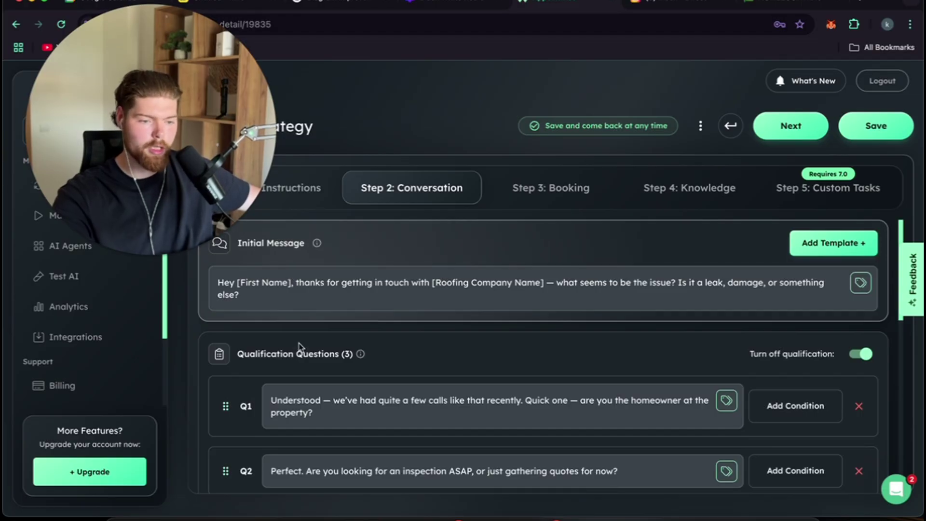
scroll(291, 328, "down", 2)
left_click(715, 313)
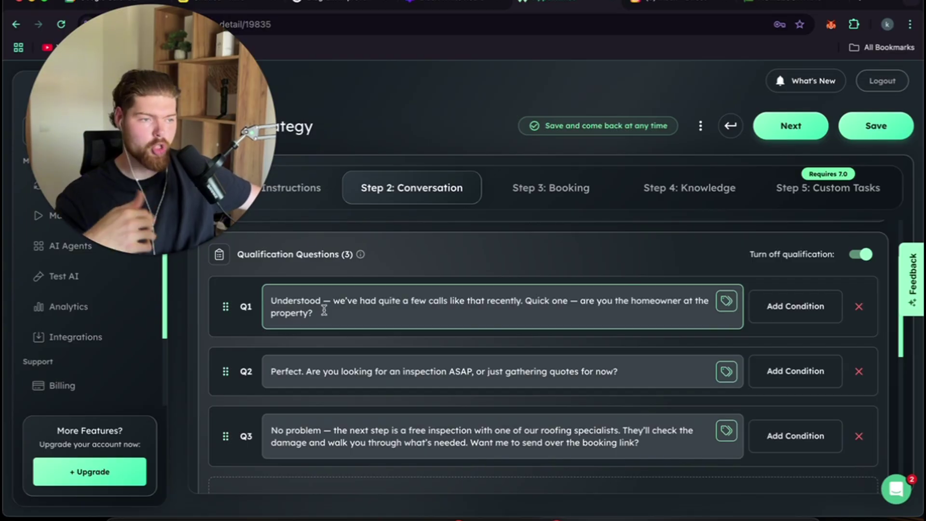
scroll(322, 305, "down", 1)
scroll(352, 266, "up", 1)
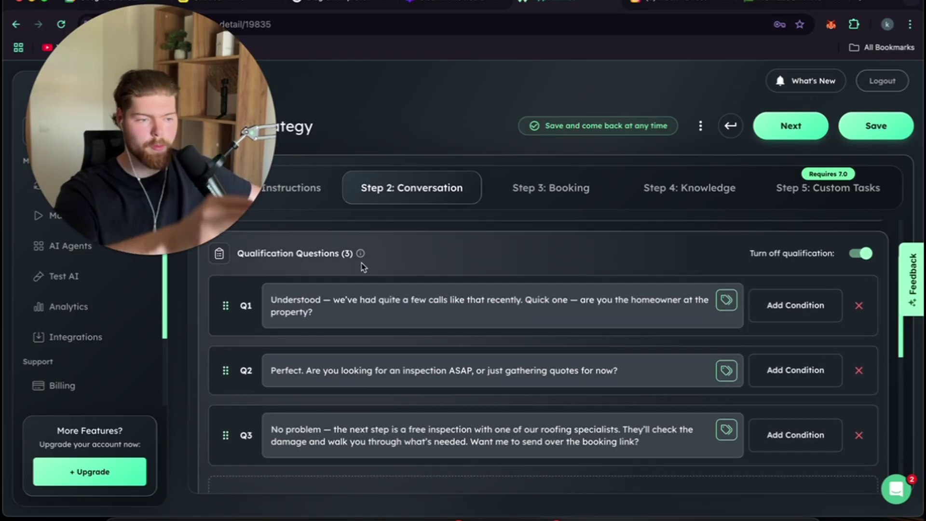
Switch the Roofers strategy's booking method to Automated AI Booking.
left_click(540, 190)
scroll(440, 277, "up", 1)
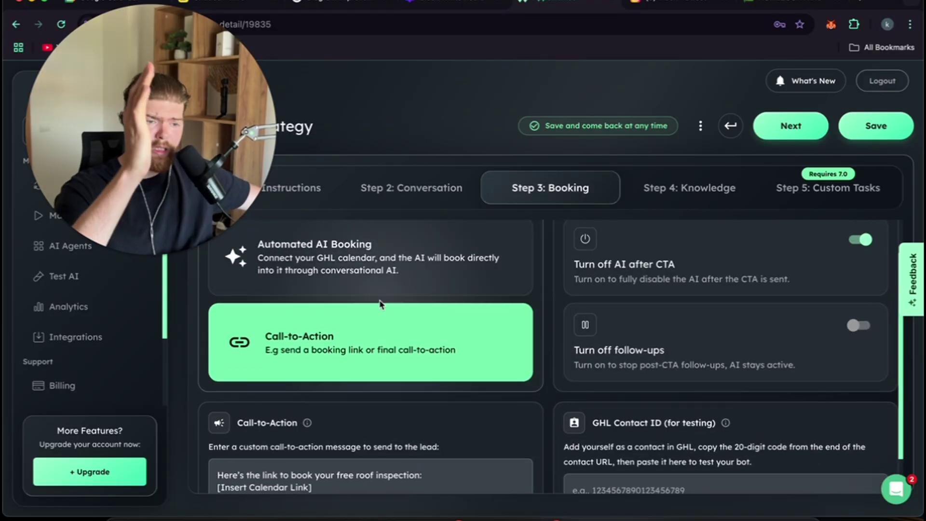
scroll(374, 297, "up", 1)
left_click(369, 282)
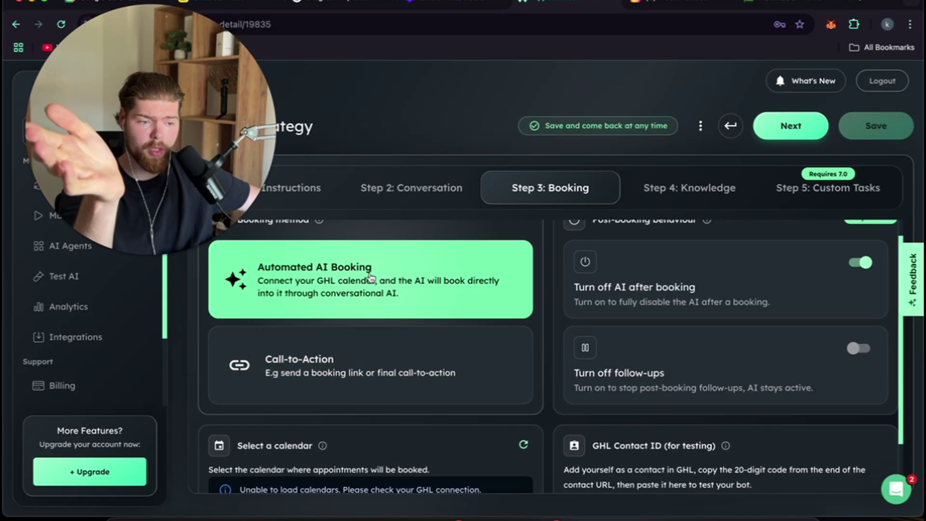
scroll(370, 276, "up", 1)
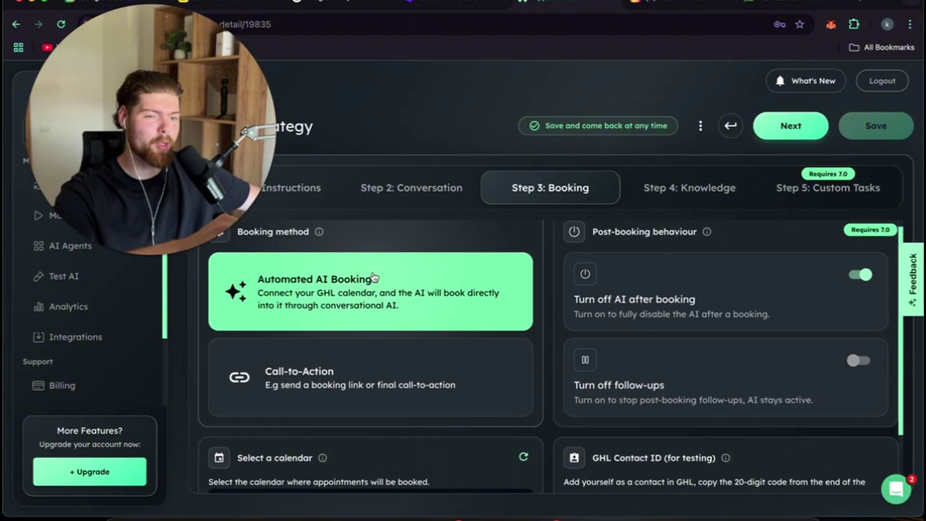
scroll(372, 270, "up", 1)
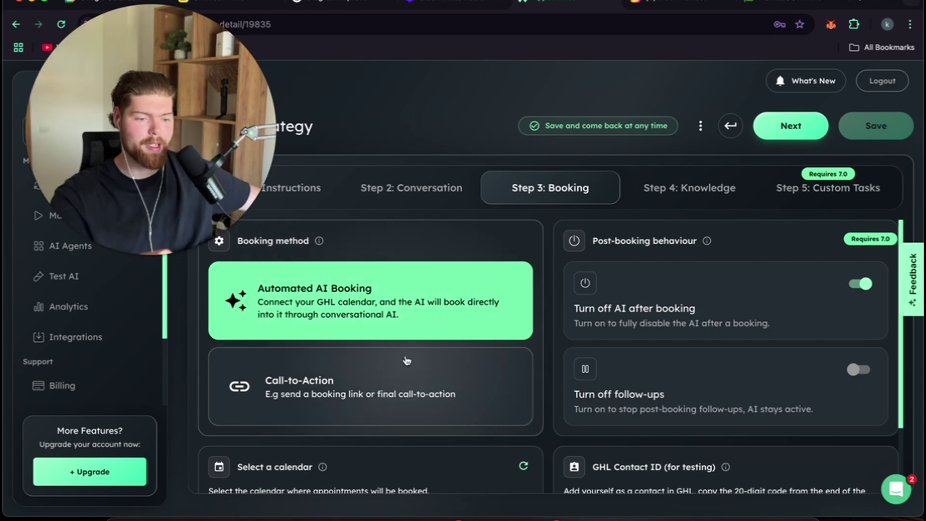
Check the calendar list without choosing a calendar, then move on to the Knowledge step.
scroll(408, 354, "down", 2)
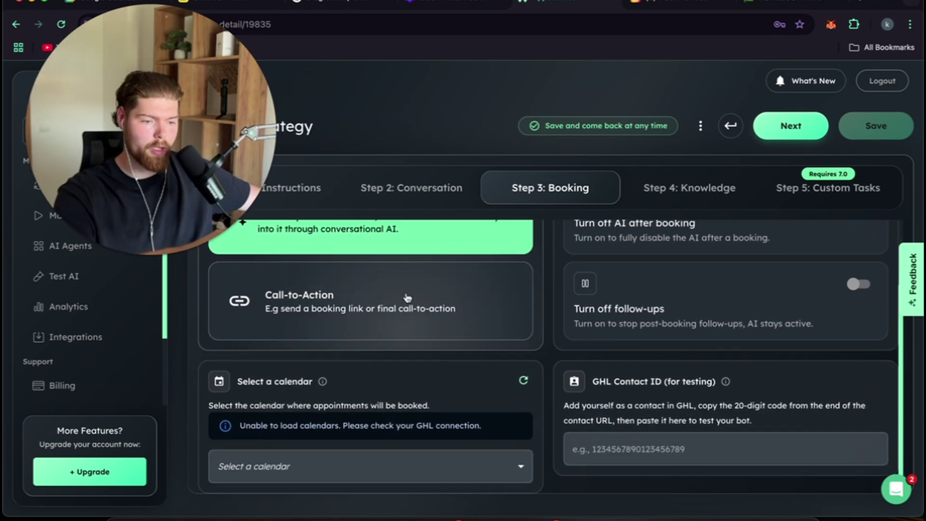
left_click(337, 465)
left_click(370, 490)
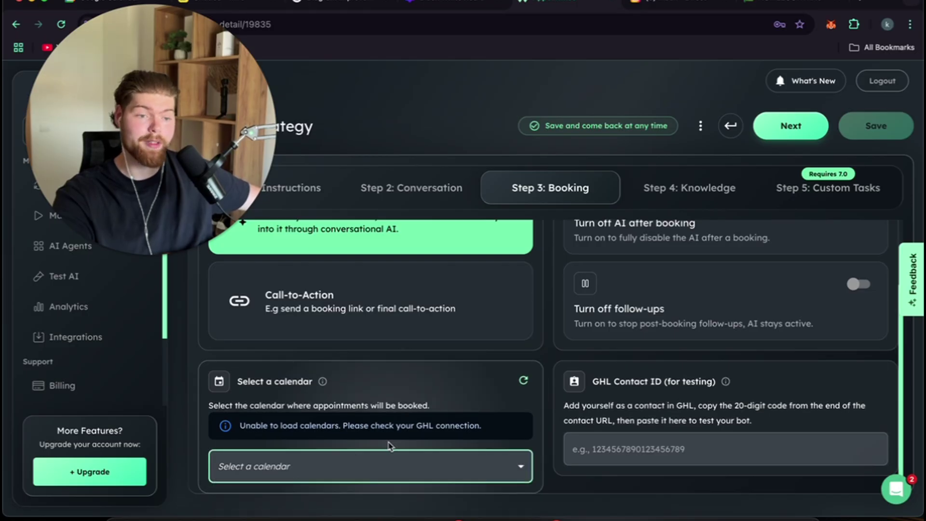
scroll(404, 382, "up", 3)
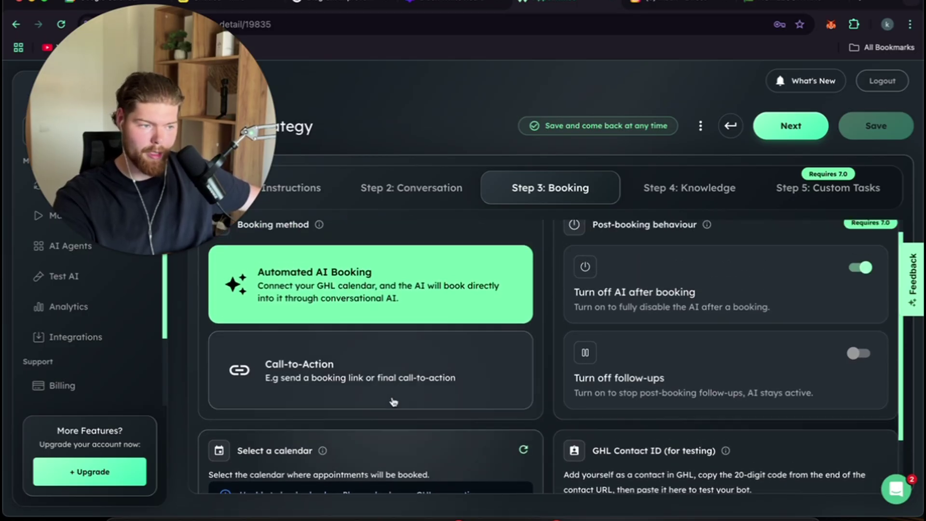
left_click(675, 195)
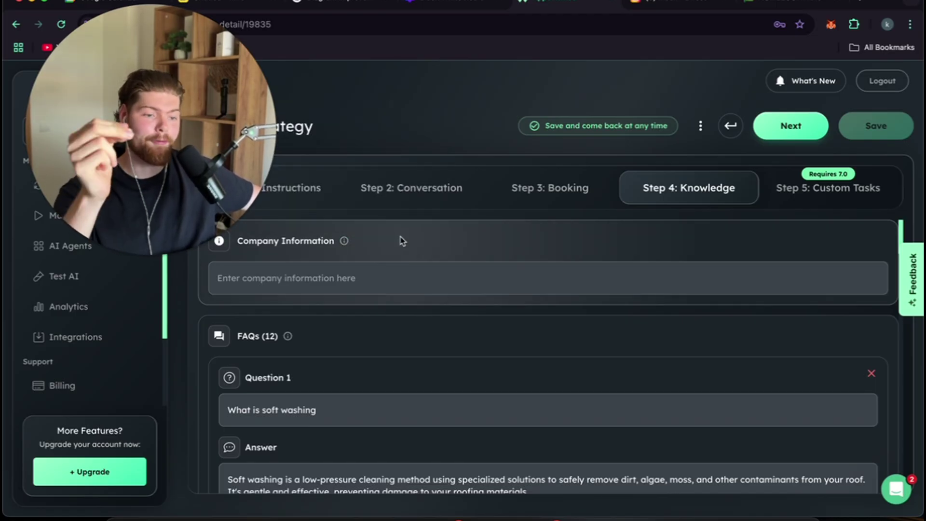
scroll(392, 267, "down", 2)
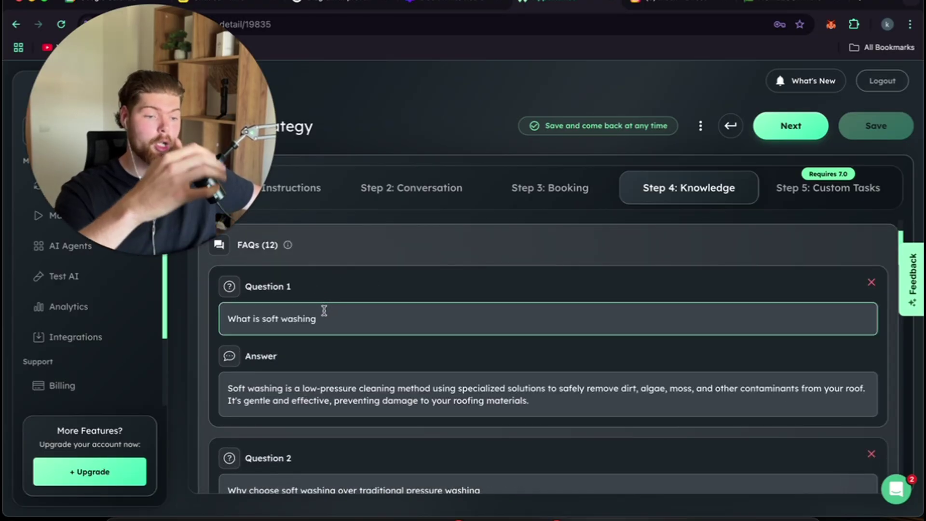
scroll(324, 313, "down", 1)
scroll(328, 321, "down", 1)
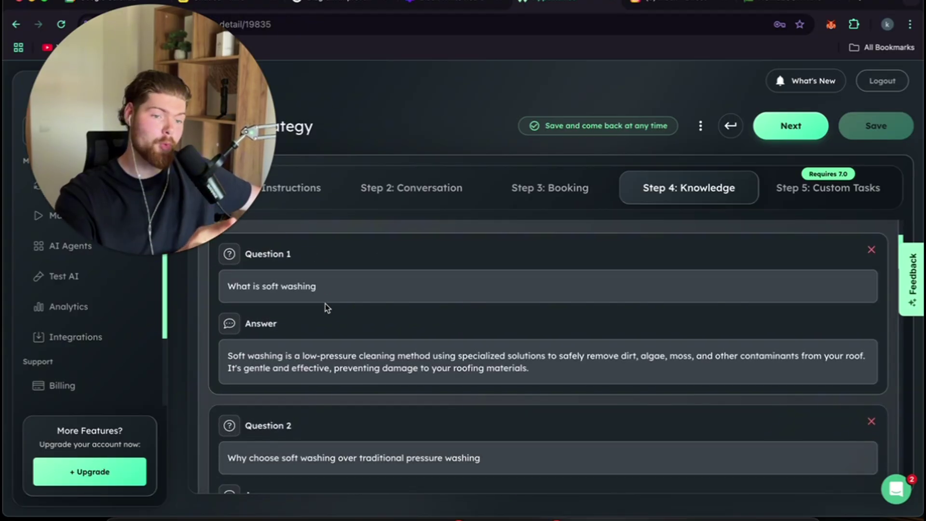
left_click(325, 296)
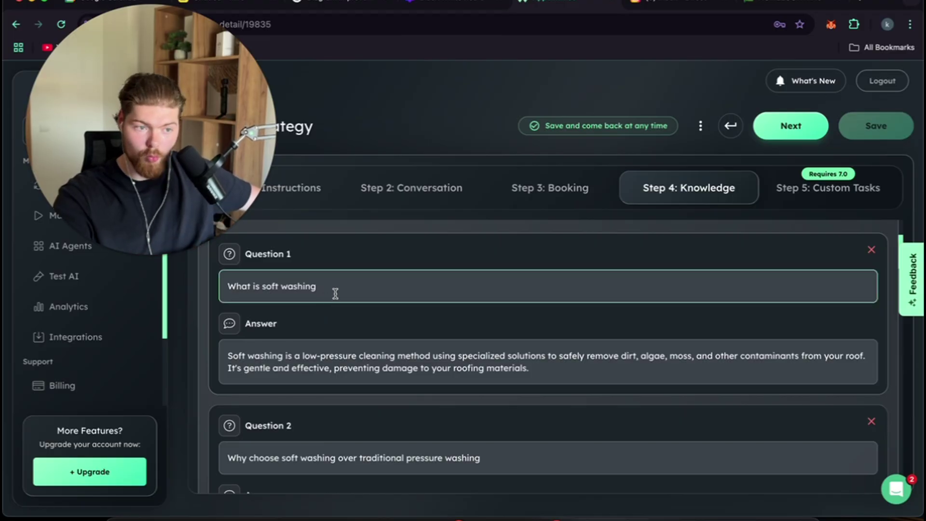
scroll(339, 290, "down", 2)
left_click(302, 386)
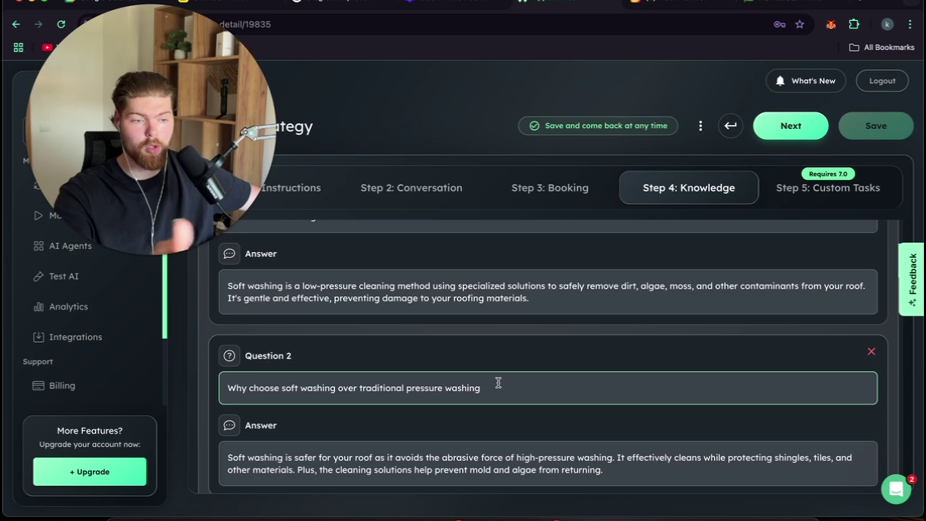
scroll(498, 383, "up", 2)
left_click_drag(335, 291, 183, 302)
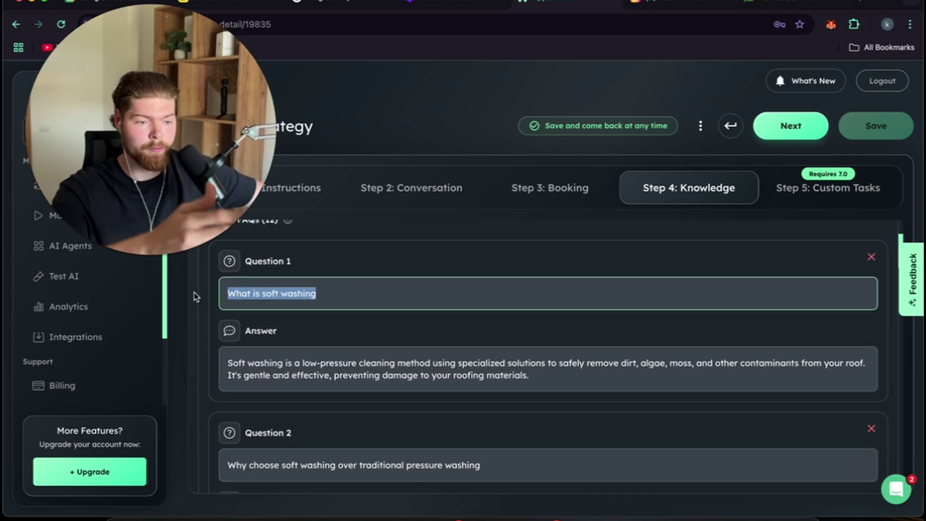
left_click(390, 259)
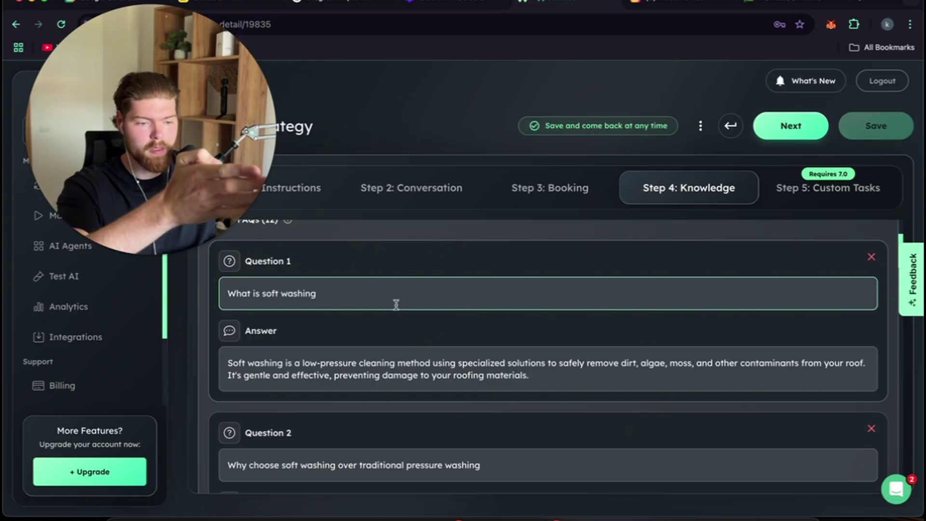
scroll(362, 330, "down", 2)
scroll(362, 320, "down", 2)
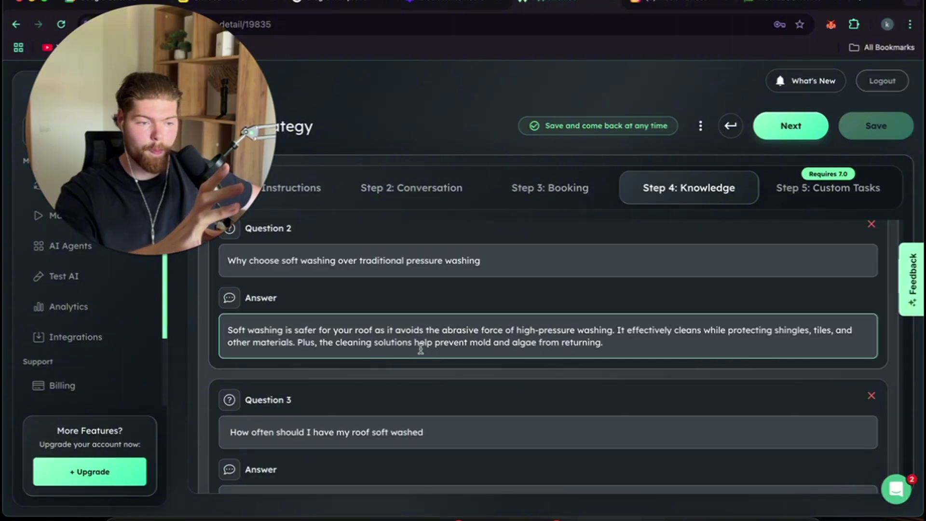
scroll(420, 345, "down", 3)
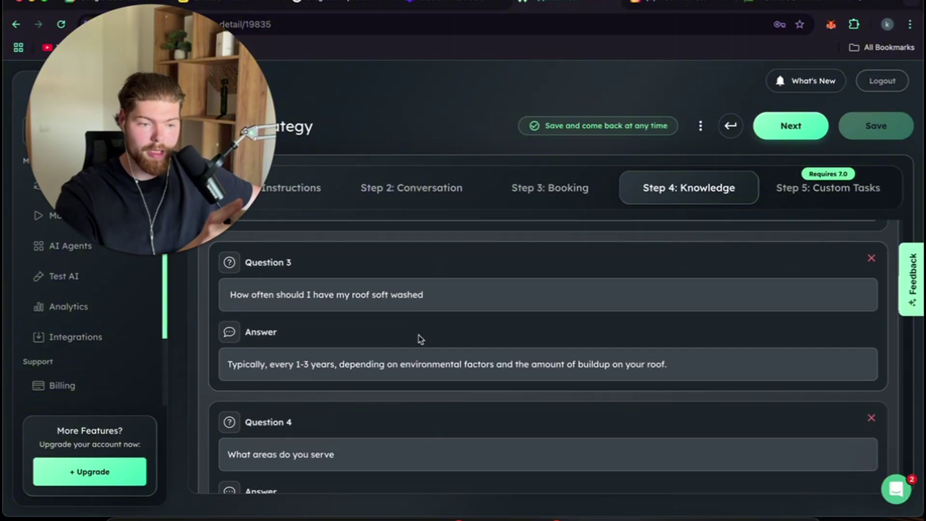
scroll(420, 341, "up", 1)
scroll(412, 341, "down", 5)
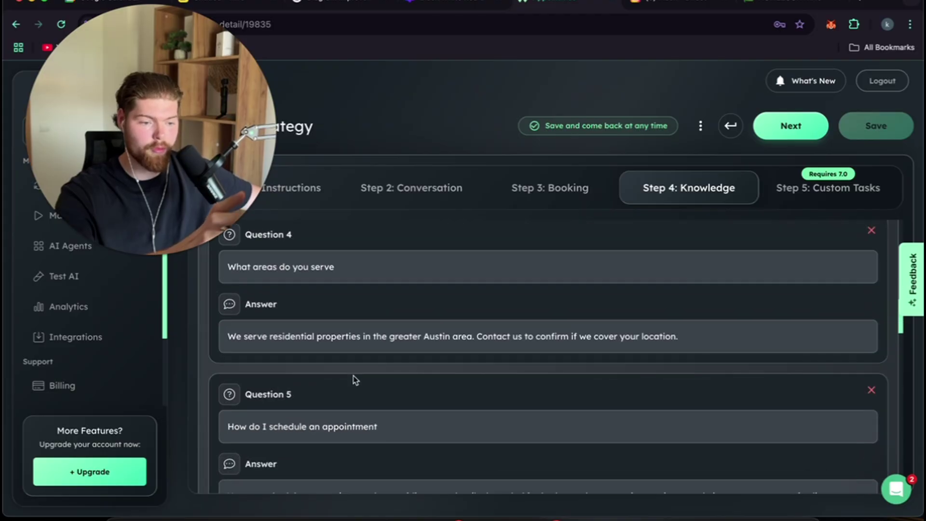
scroll(355, 382, "down", 4)
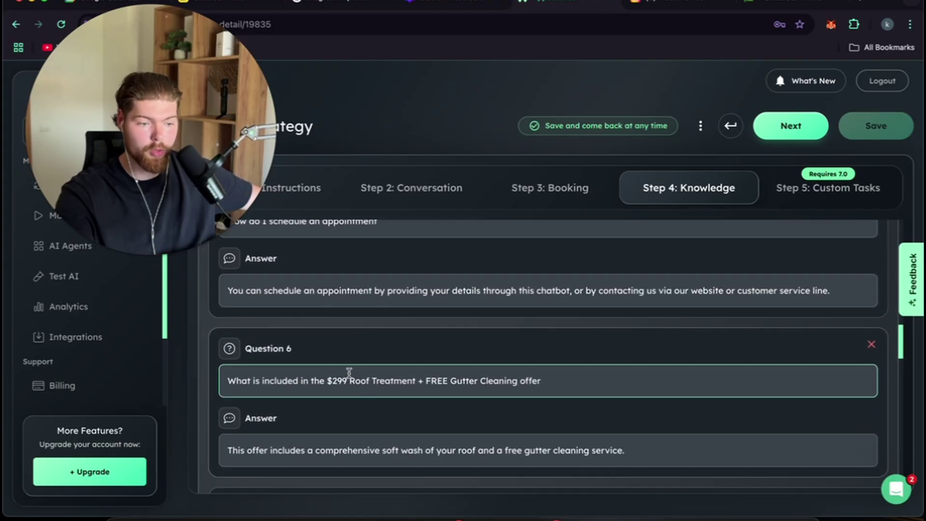
left_click_drag(356, 379, 409, 381)
left_click(560, 380)
scroll(554, 380, "down", 4)
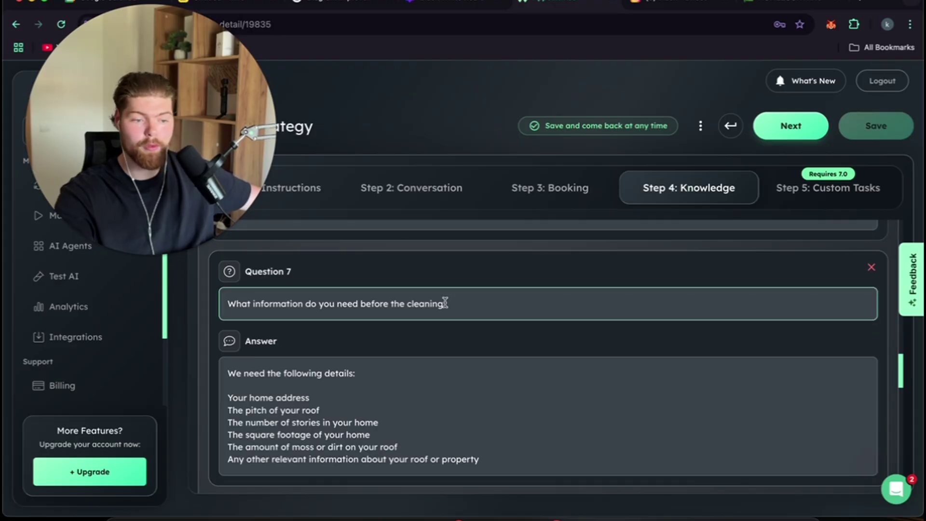
scroll(441, 309, "down", 4)
scroll(429, 343, "down", 3)
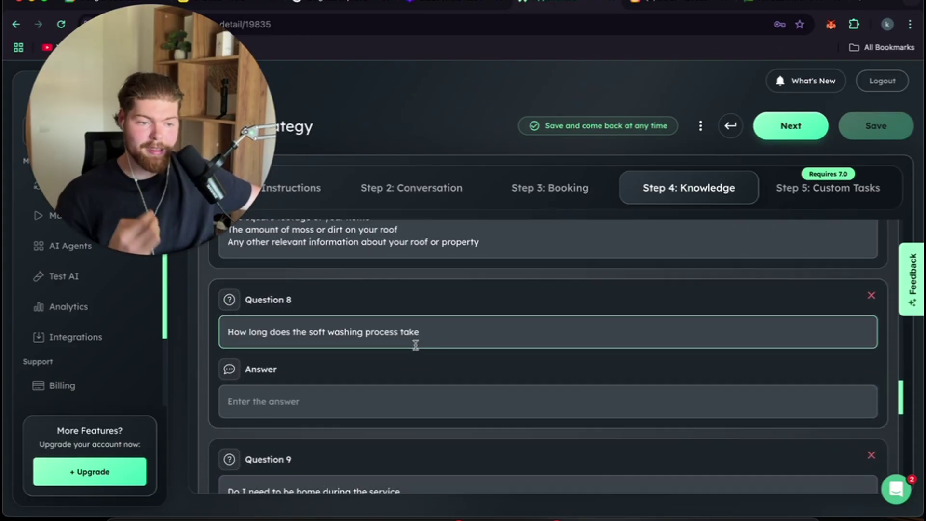
scroll(424, 347, "down", 10)
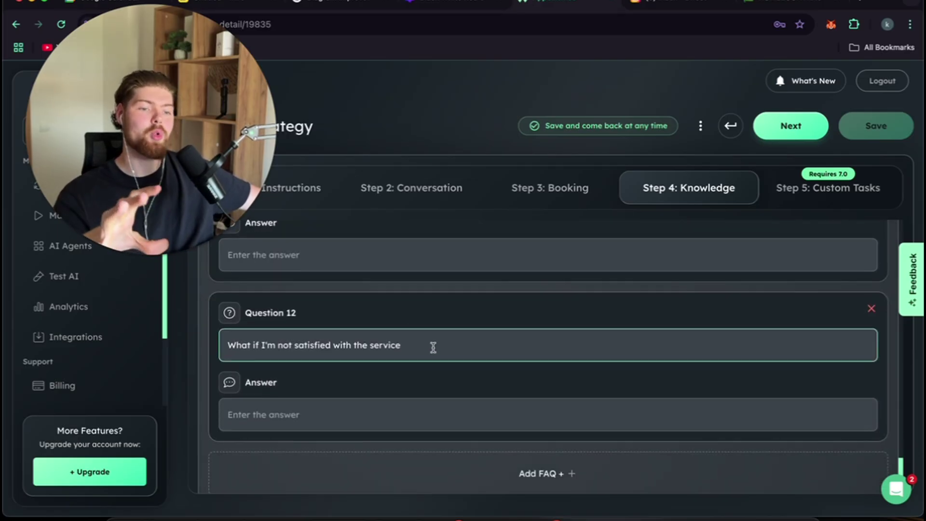
scroll(434, 345, "up", 20)
scroll(463, 333, "up", 8)
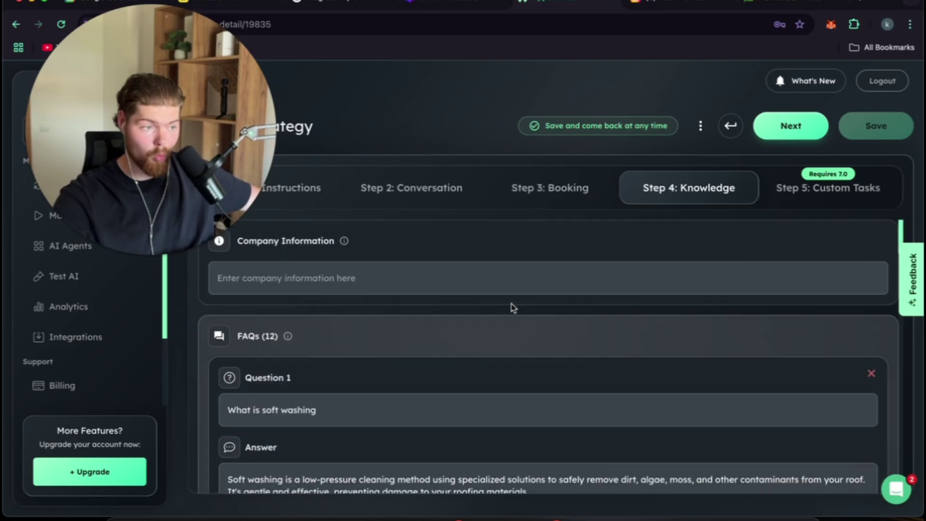
Step through the Knowledge and Custom Tasks steps and attempt to save the strategy.
left_click(809, 193)
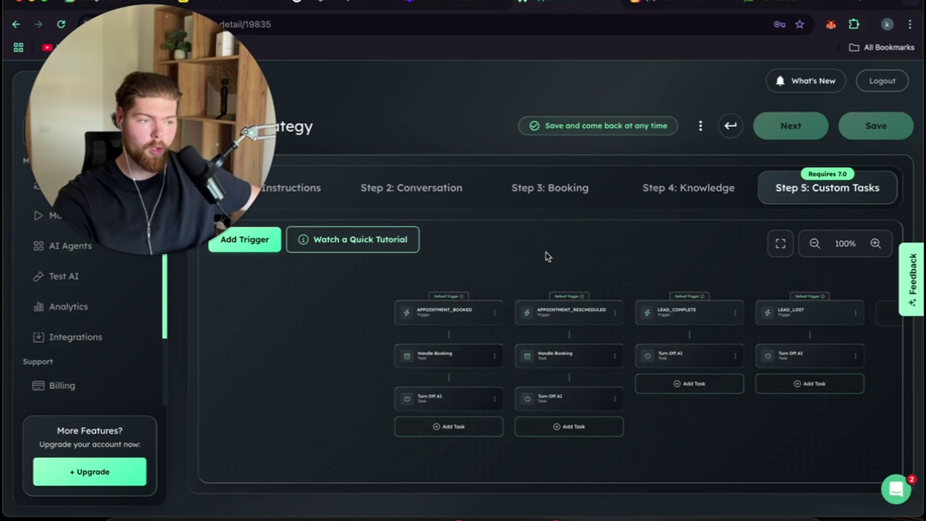
left_click(646, 189)
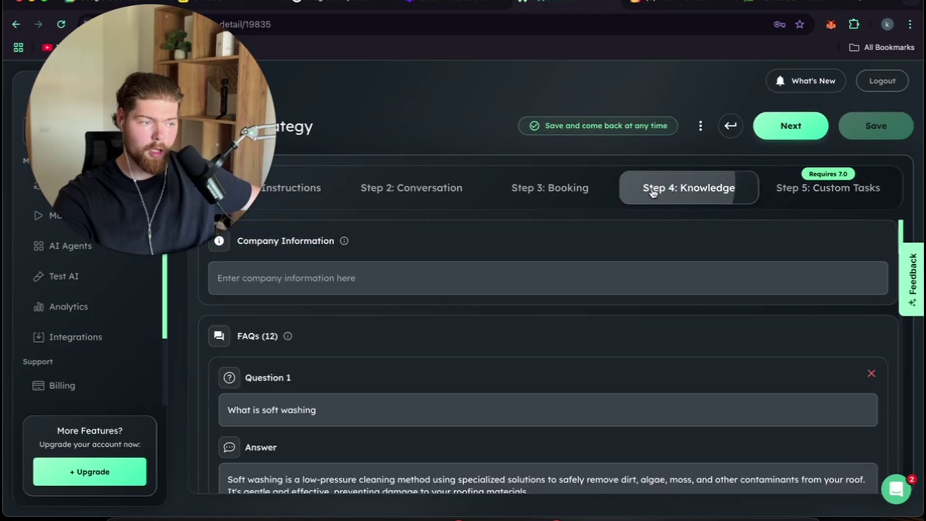
left_click(787, 128)
left_click(867, 129)
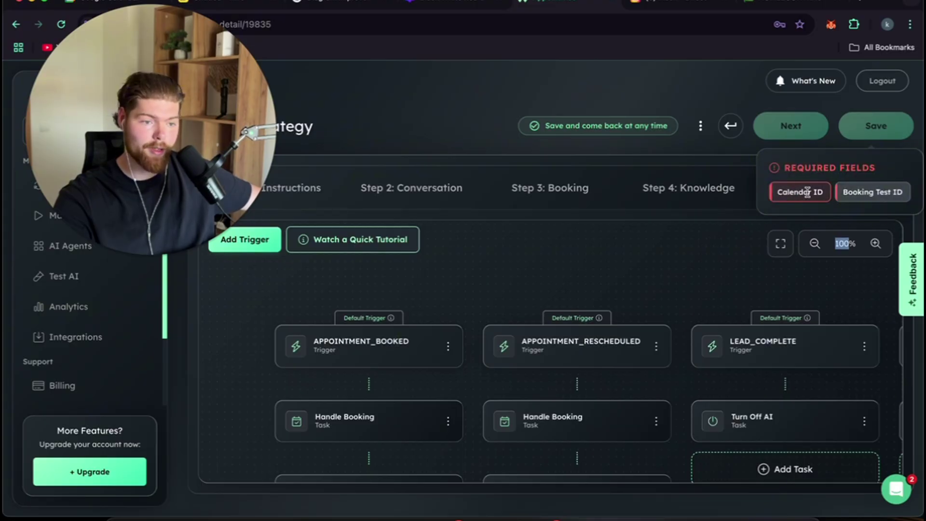
Change booking to Call-to-Action, save, then leave for Integrations without saving.
left_click(523, 190)
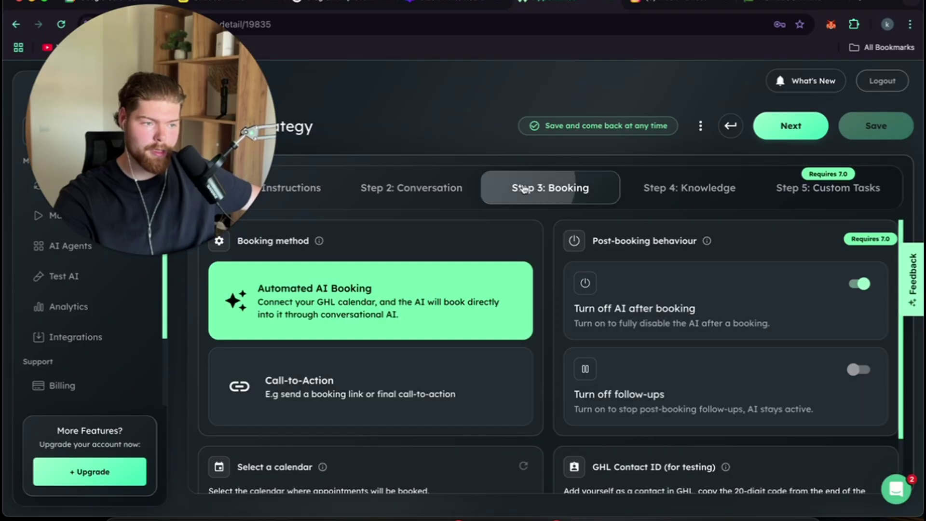
left_click(316, 407)
left_click(870, 189)
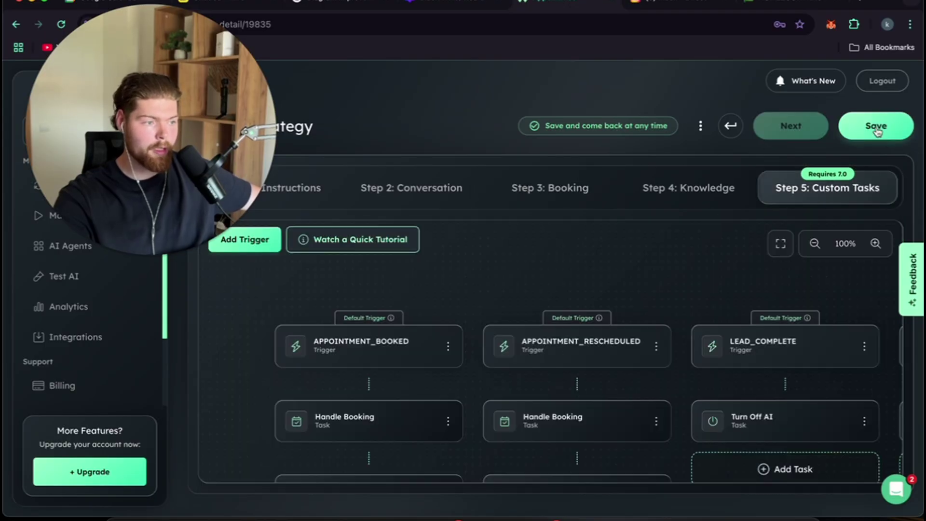
left_click(875, 126)
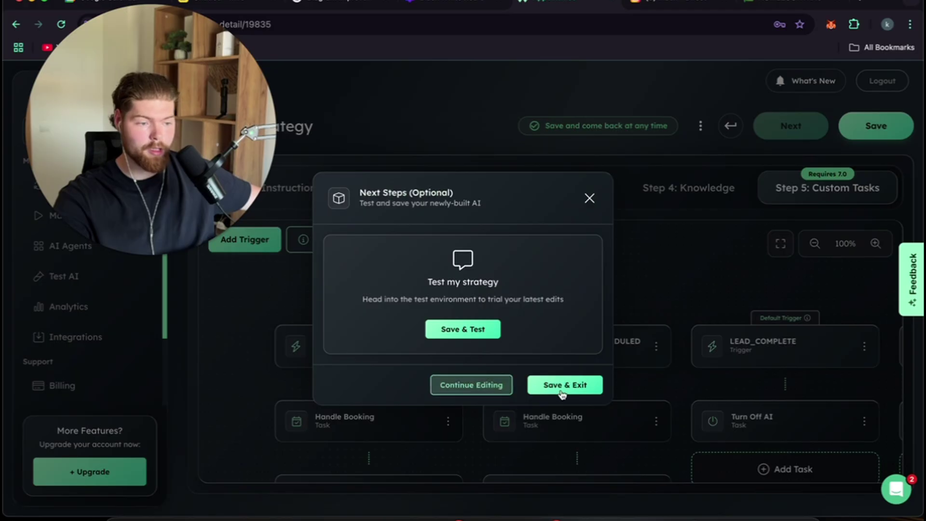
left_click(589, 198)
left_click(74, 338)
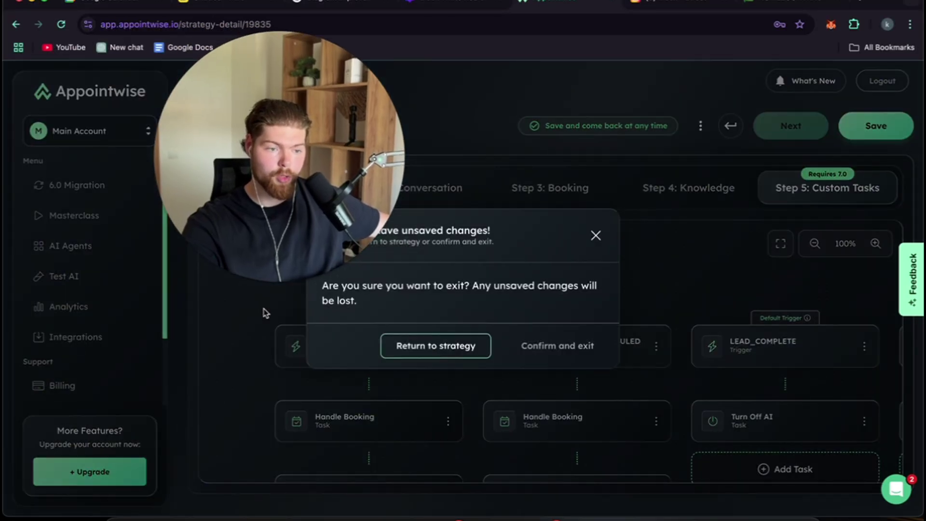
left_click(545, 347)
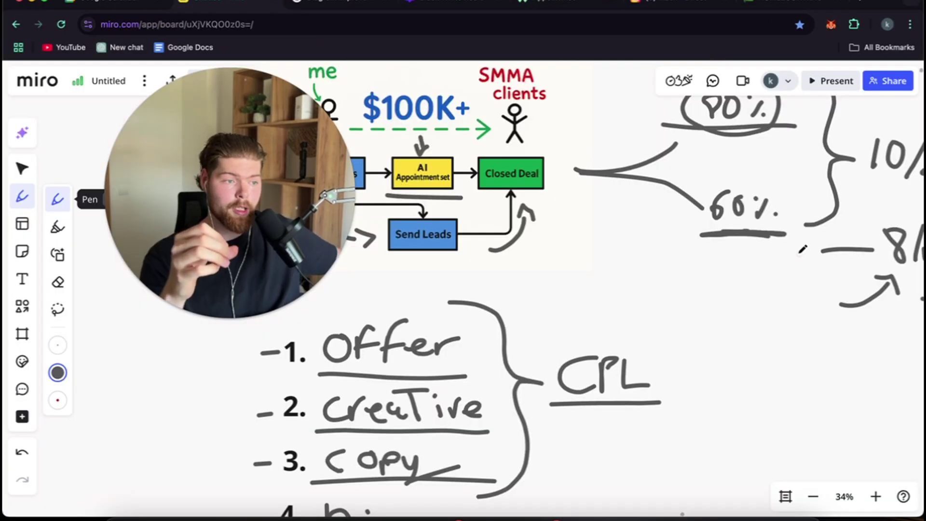
Draw a short pen arrow pointing down at the circled 90% on the board.
scroll(618, 335, "down", 3)
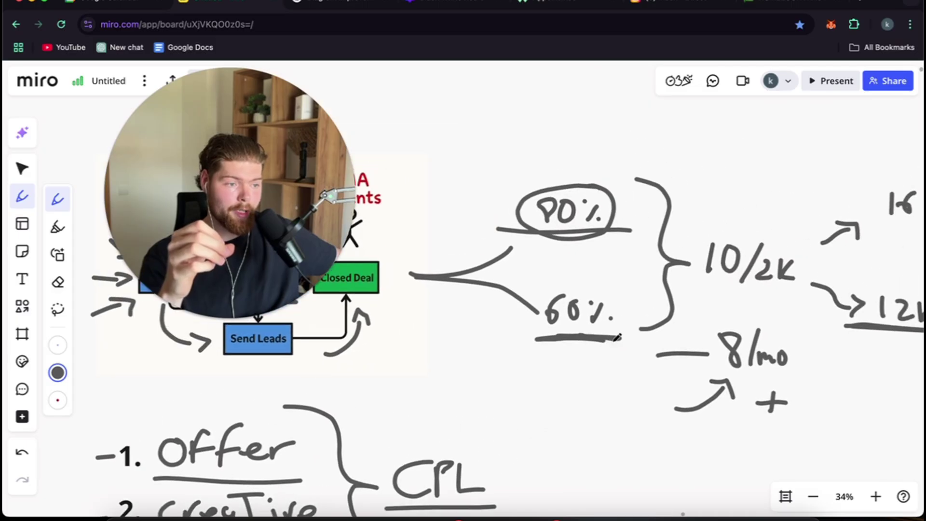
scroll(618, 335, "up", 2)
mouse_move(608, 137)
left_mouse_down()
mouse_move(603, 176)
mouse_move(618, 153)
left_mouse_up()
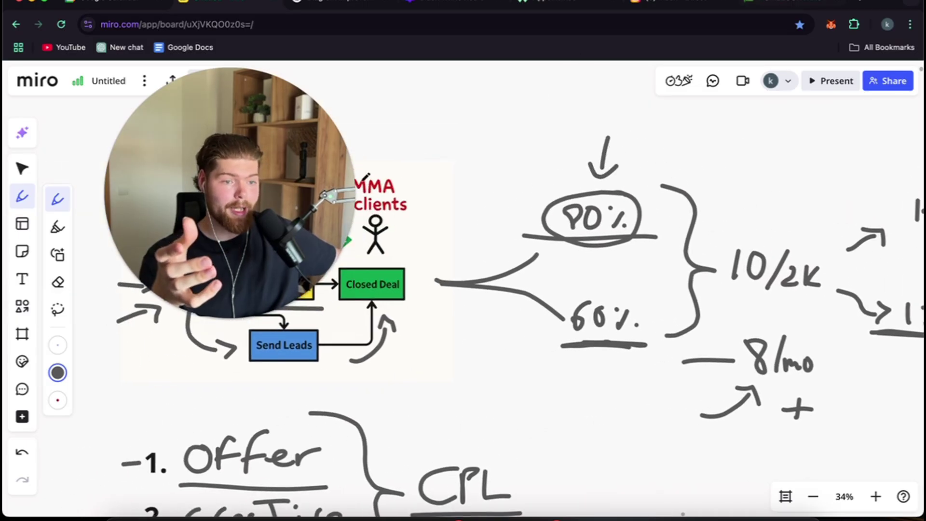
left_click(802, 4)
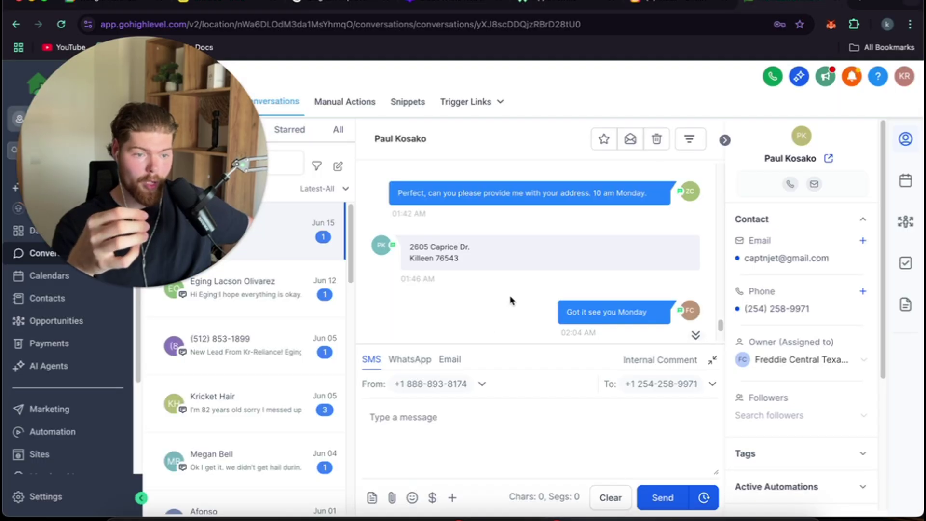
left_click(232, 4)
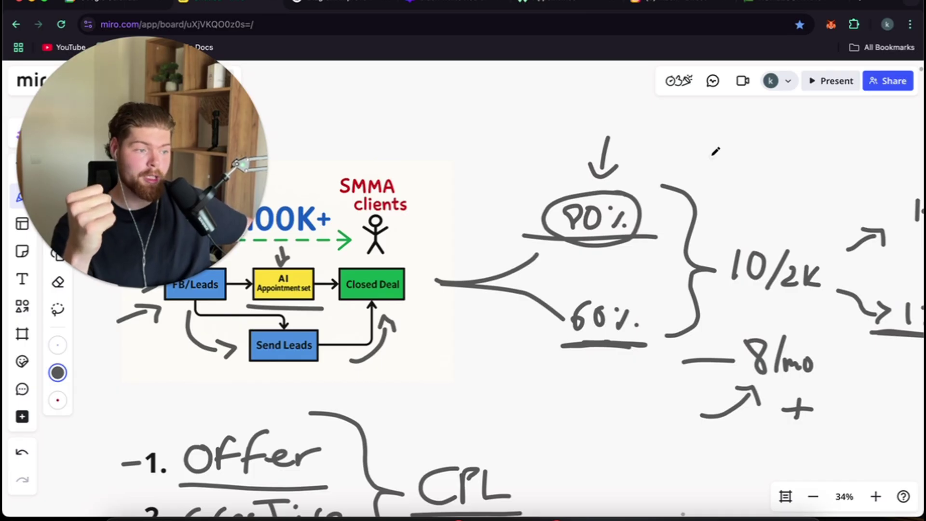
Sketch a stick figure on a ground line beside a long upward-right arrow with redrawn arrowhead.
scroll(715, 152, "right", 5)
scroll(715, 151, "up", 3)
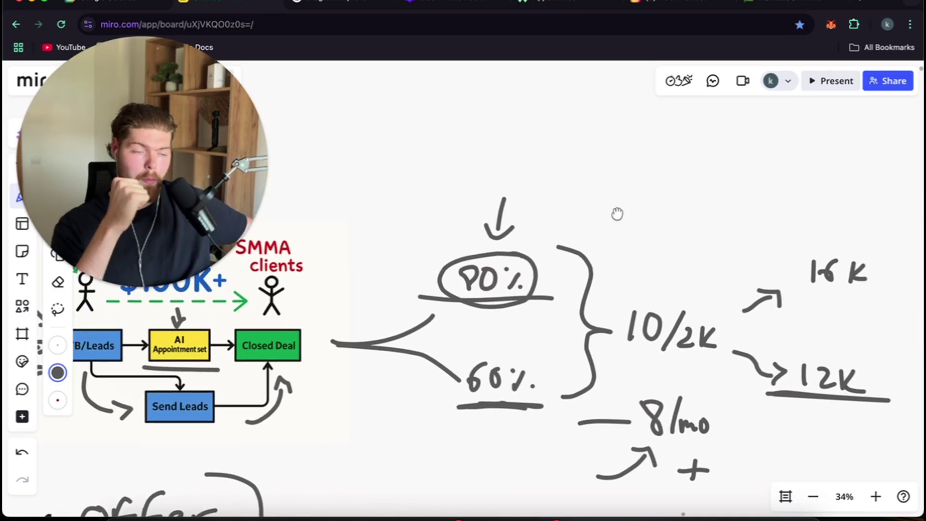
mouse_move(543, 199)
left_mouse_down()
mouse_move(574, 192)
mouse_move(571, 144)
left_mouse_up()
mouse_move(560, 249)
left_mouse_down()
mouse_move(712, 145)
mouse_move(722, 179)
left_mouse_up()
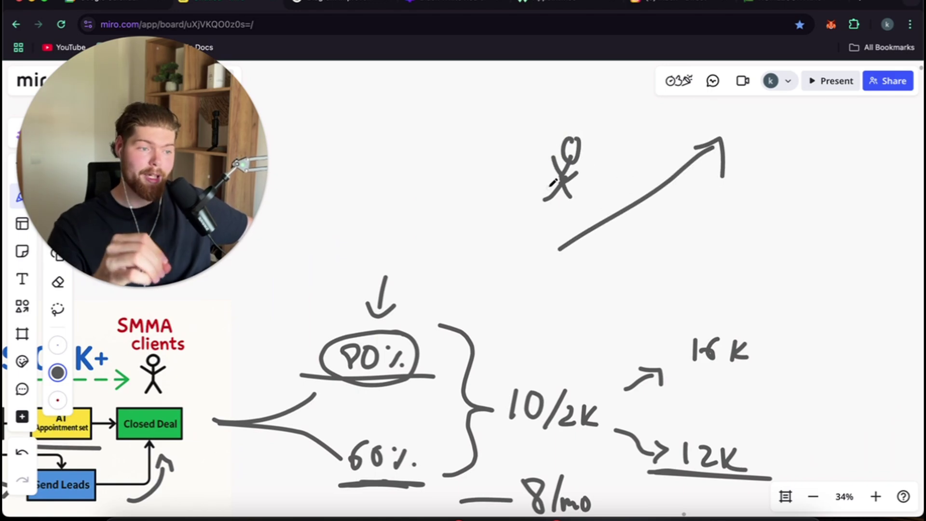
left_click_drag(506, 212, 598, 203)
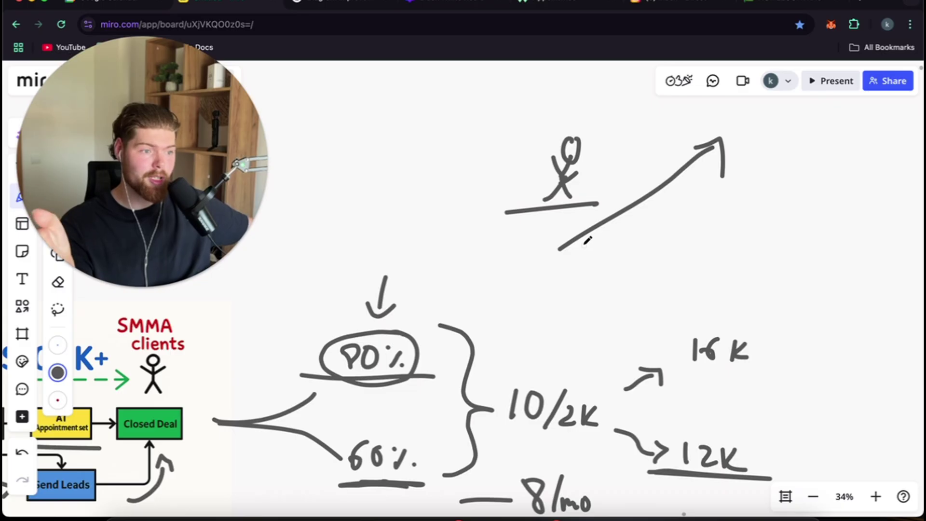
left_click_drag(709, 139, 728, 177)
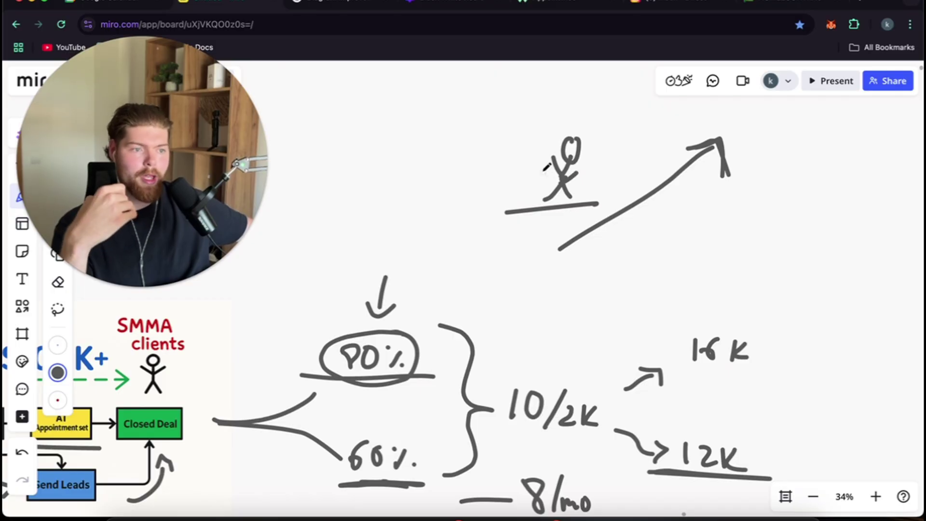
Draw a pen arrow pointing down at $100K+ in the SMMA flowchart, then bring the CPL list into view.
scroll(554, 182, "left", 5)
scroll(665, 198, "down", 2)
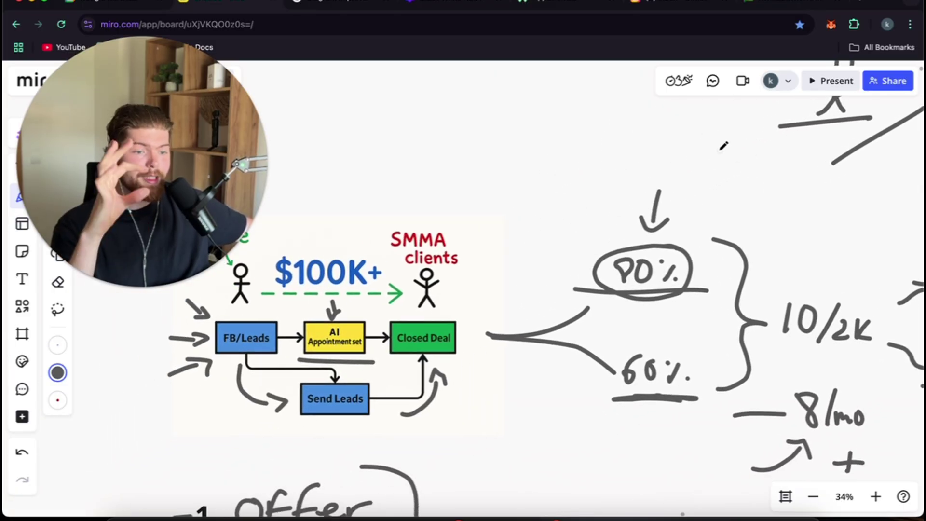
scroll(431, 238, "left", 2)
scroll(430, 237, "down", 1)
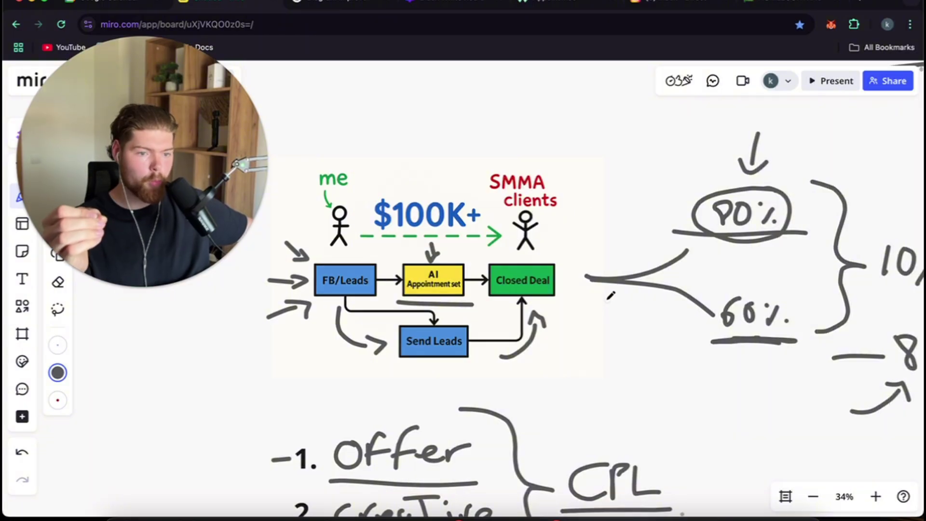
mouse_move(421, 166)
left_mouse_down()
mouse_move(420, 191)
mouse_move(436, 179)
left_mouse_up()
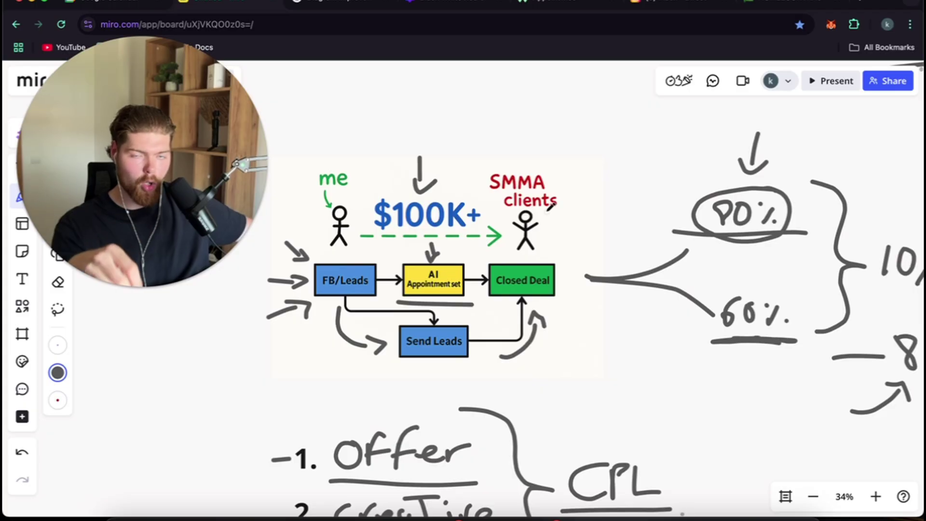
scroll(562, 282, "down", 1)
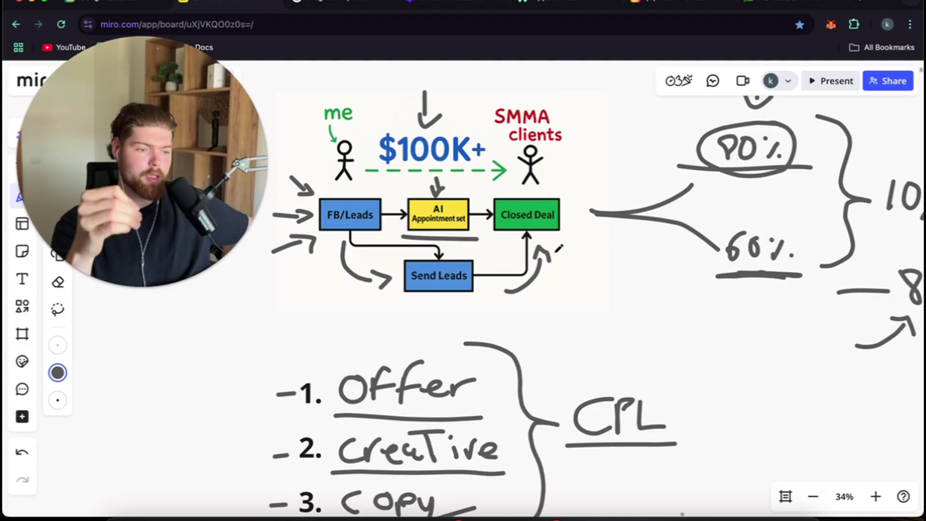
scroll(564, 251, "down", 2)
scroll(574, 265, "down", 2)
left_click_drag(583, 266, 558, 304)
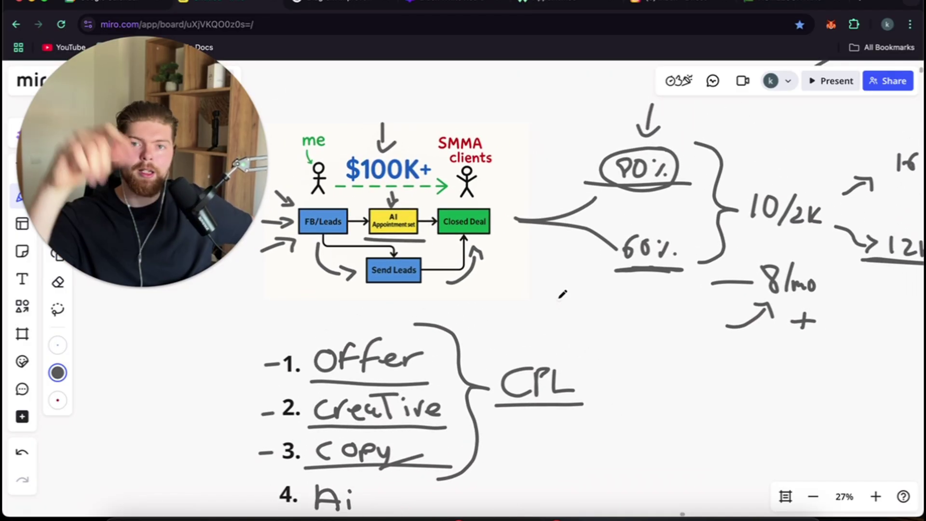